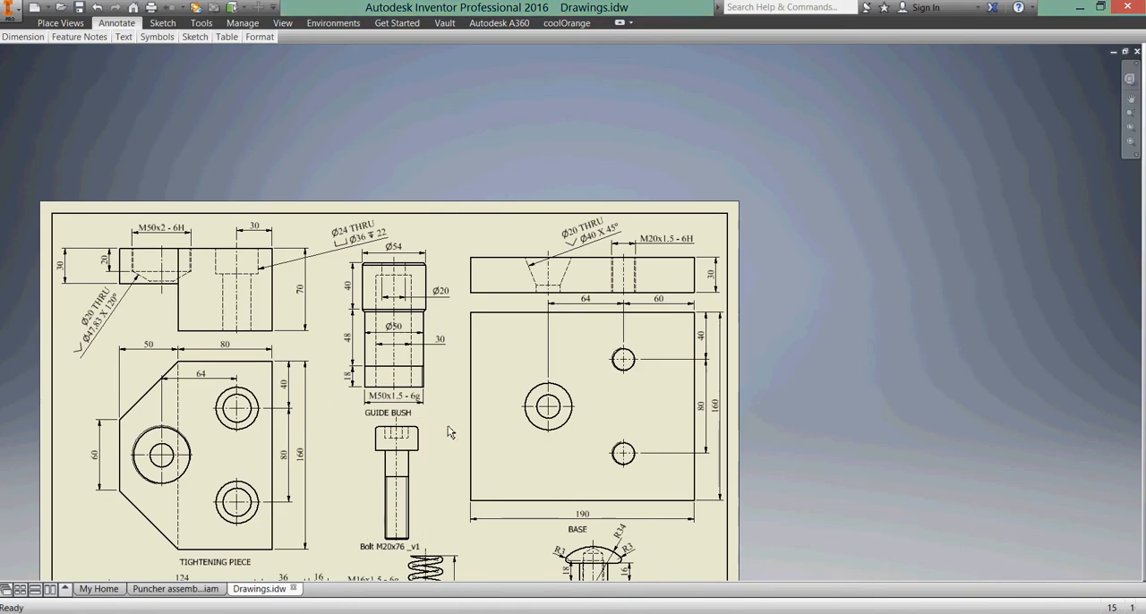
Examine the dimensions of the tightening piece in the puncher detail drawing.
mouse_move(354, 435)
middle_down()
mouse_move(436, 403)
mouse_move(526, 314)
middle_up()
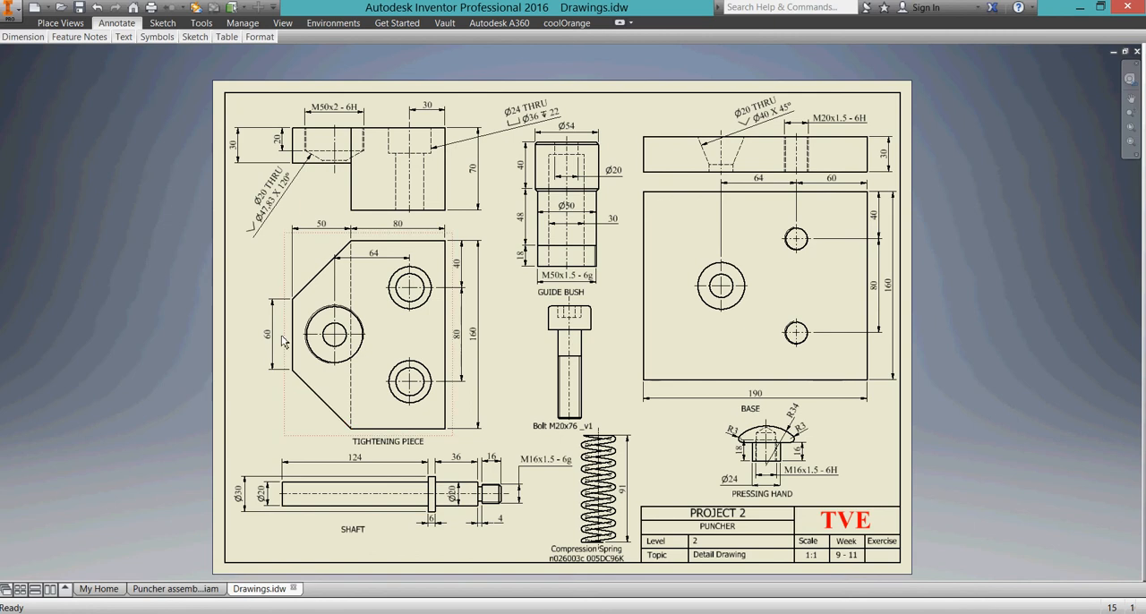
click(289, 373)
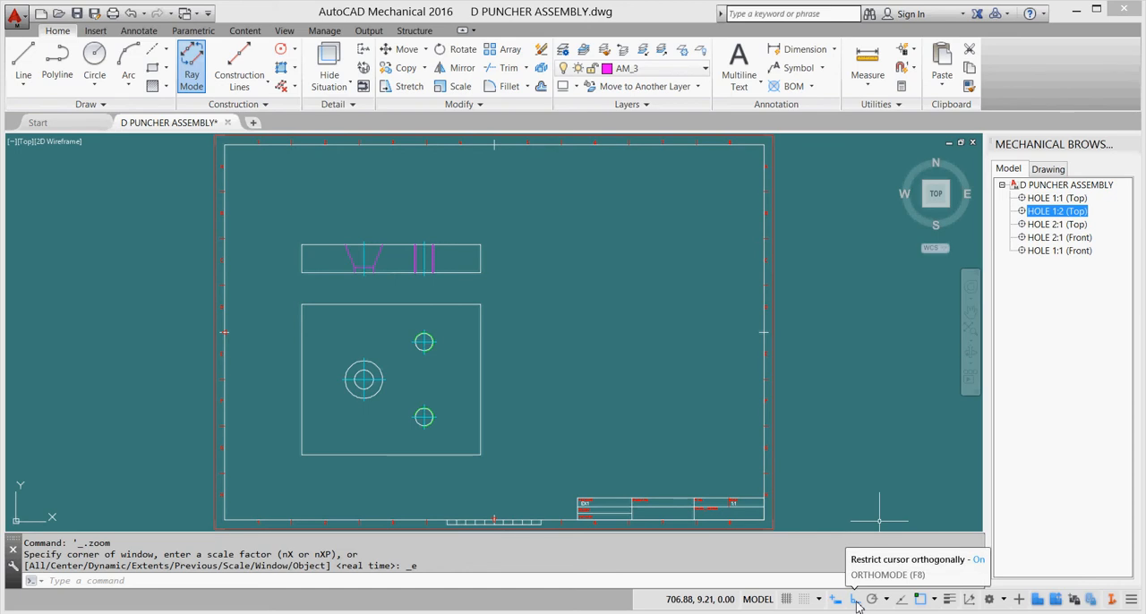
click(25, 63)
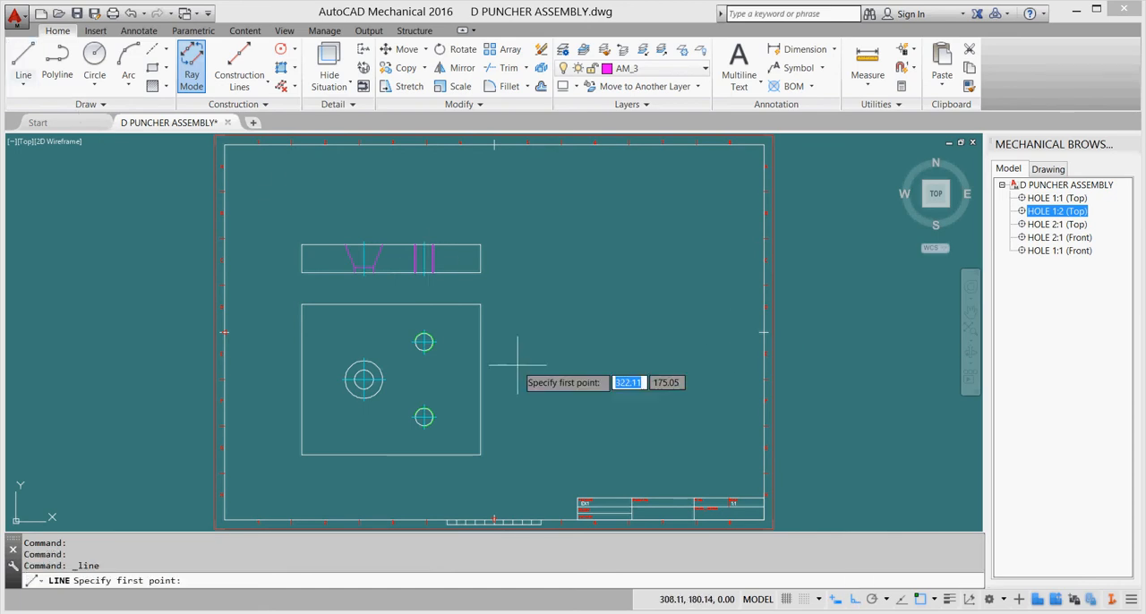
click(597, 420)
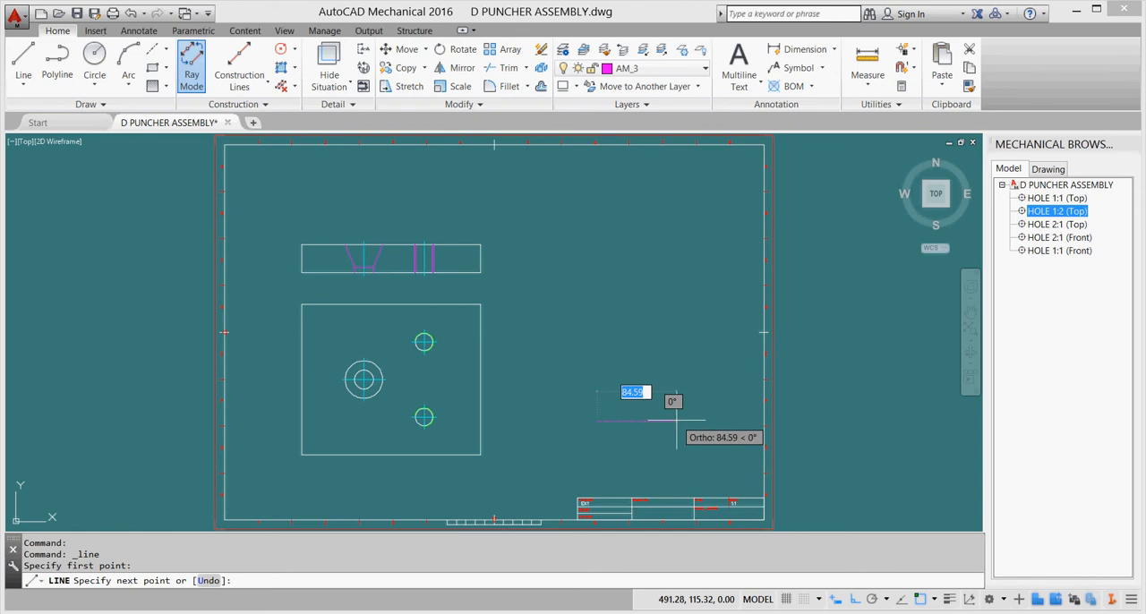
key(Escape)
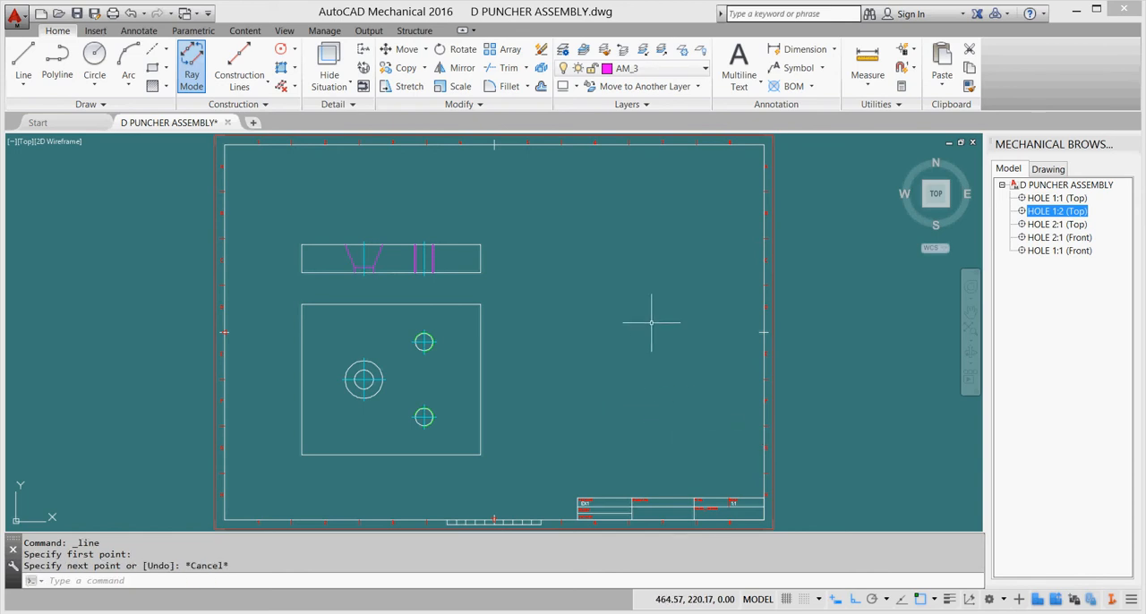
Make AM_0 the current layer and draw an open three-sided outline to the right of the base plate view, with sides of 80, 160 and 80.
click(706, 69)
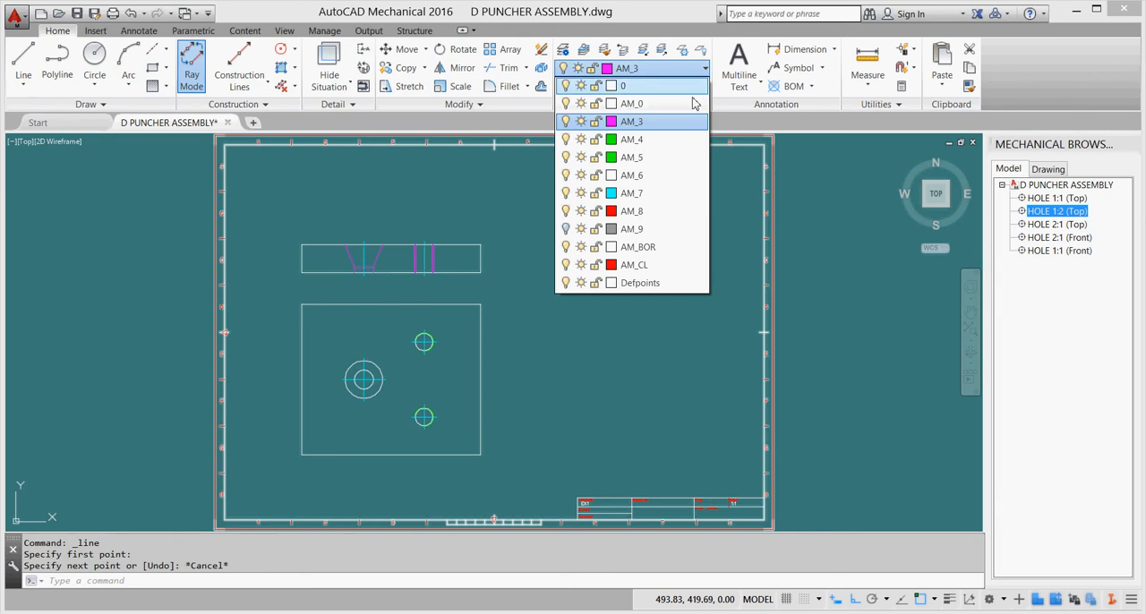
click(691, 106)
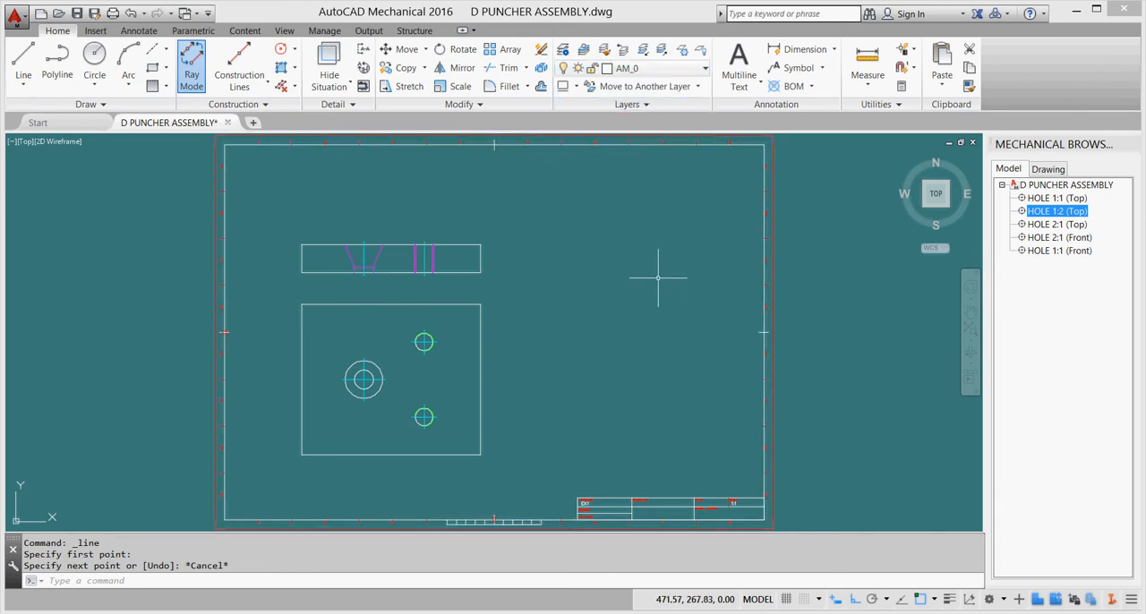
click(23, 65)
click(594, 433)
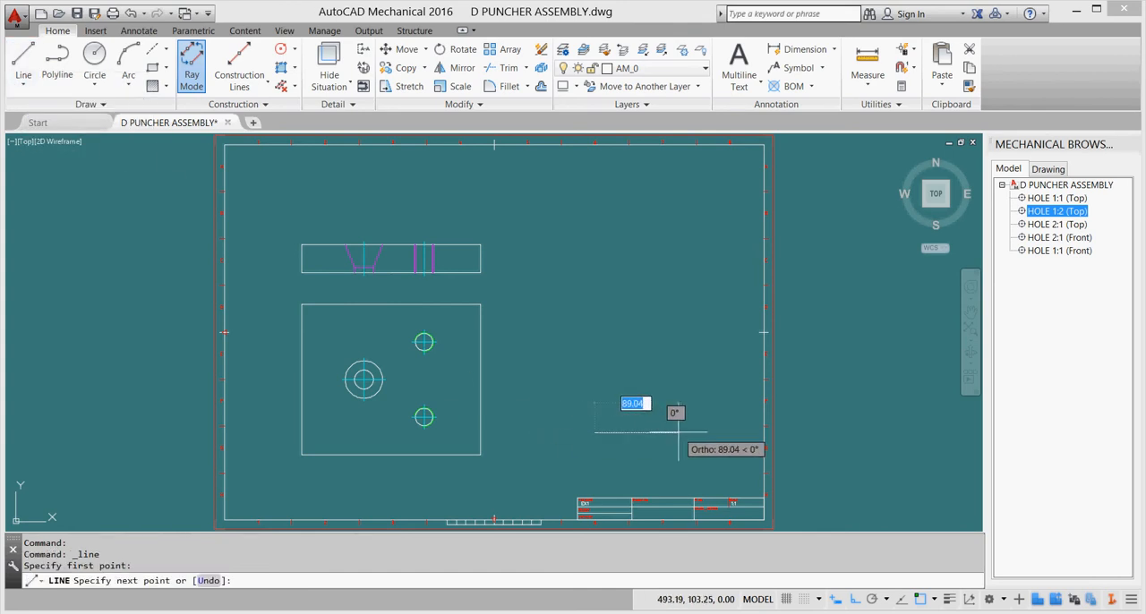
text(80)
key(Return)
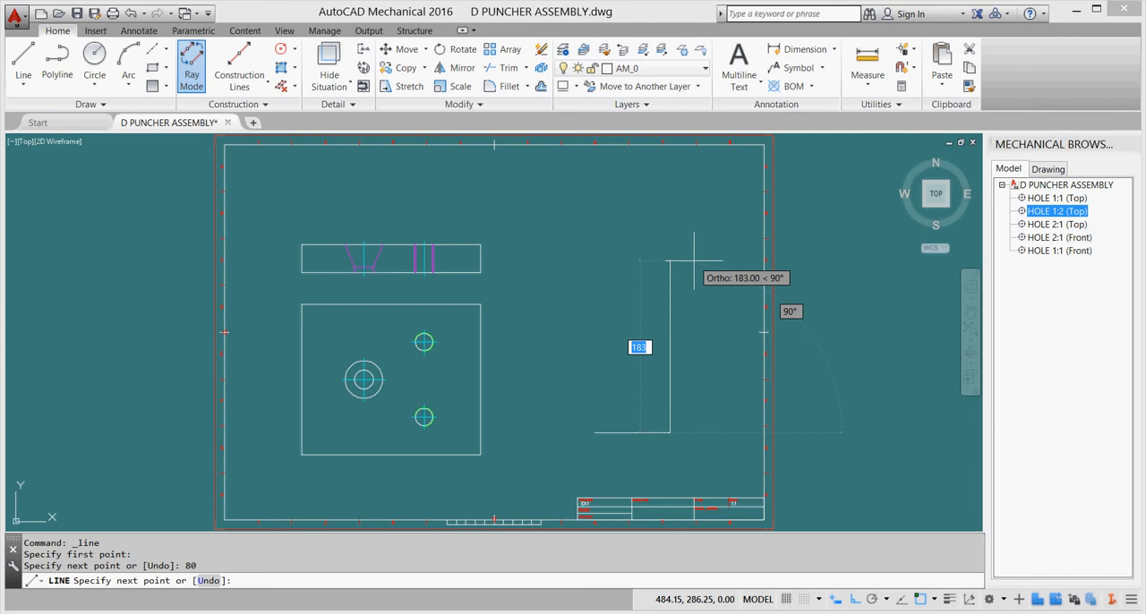
text(160)
key(Return)
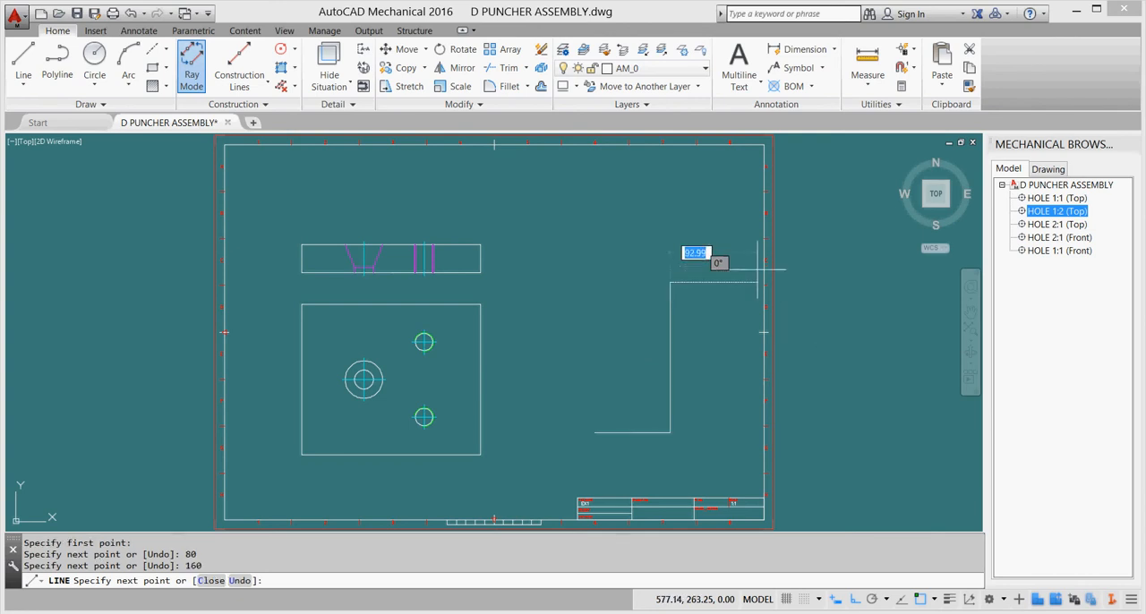
text(80)
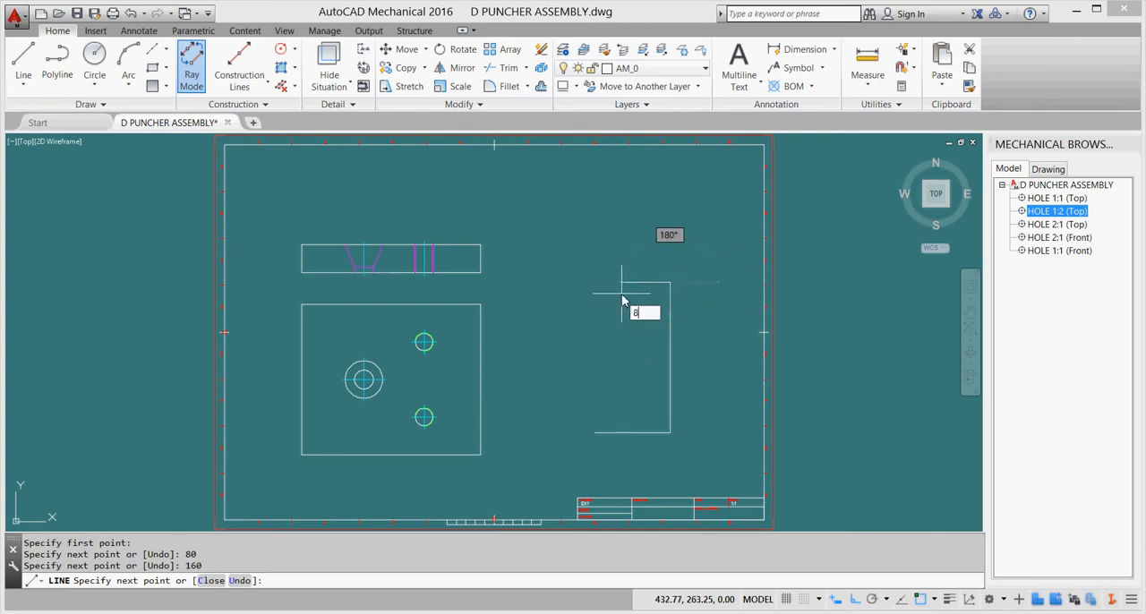
key(Return)
key(Return)
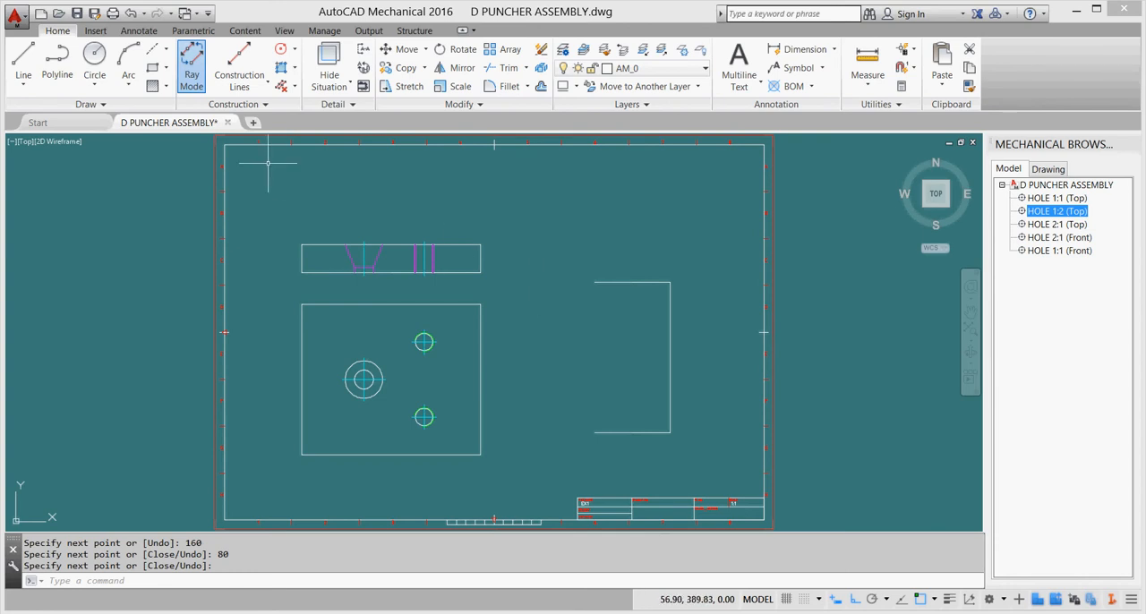
Add a horizontal construction line through the midpoint of the 160 side and a vertical construction line through the open ends of the 80 sides.
click(249, 84)
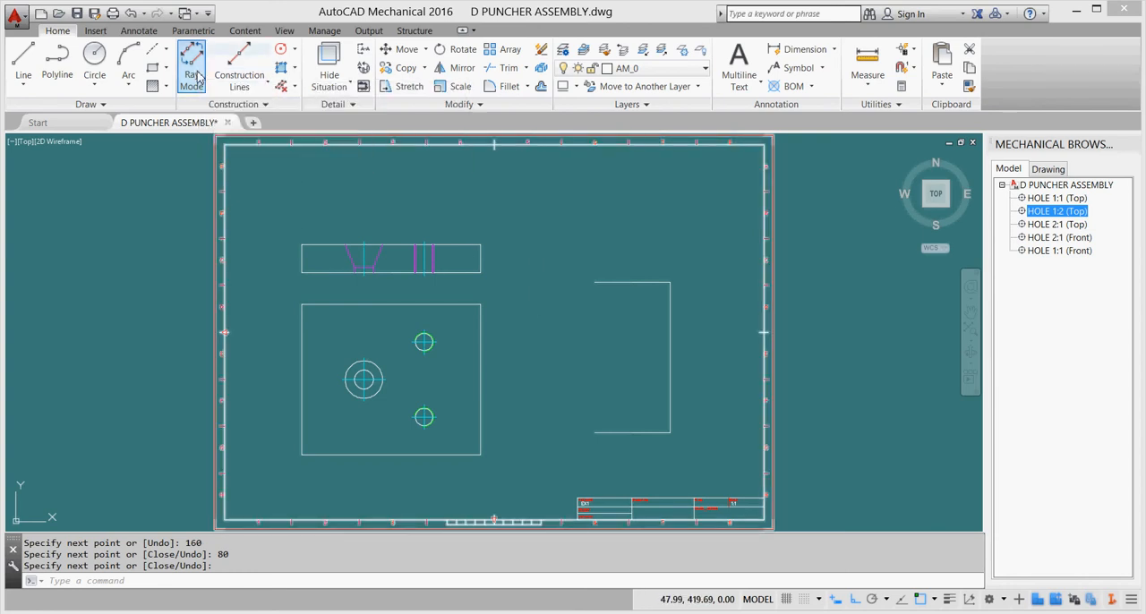
click(251, 84)
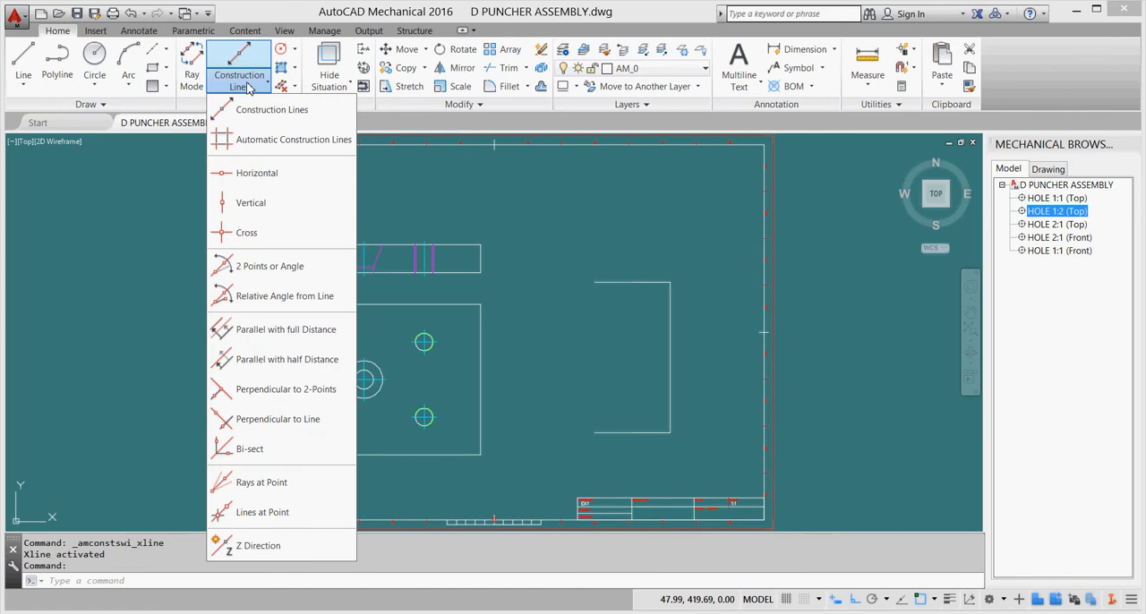
click(273, 175)
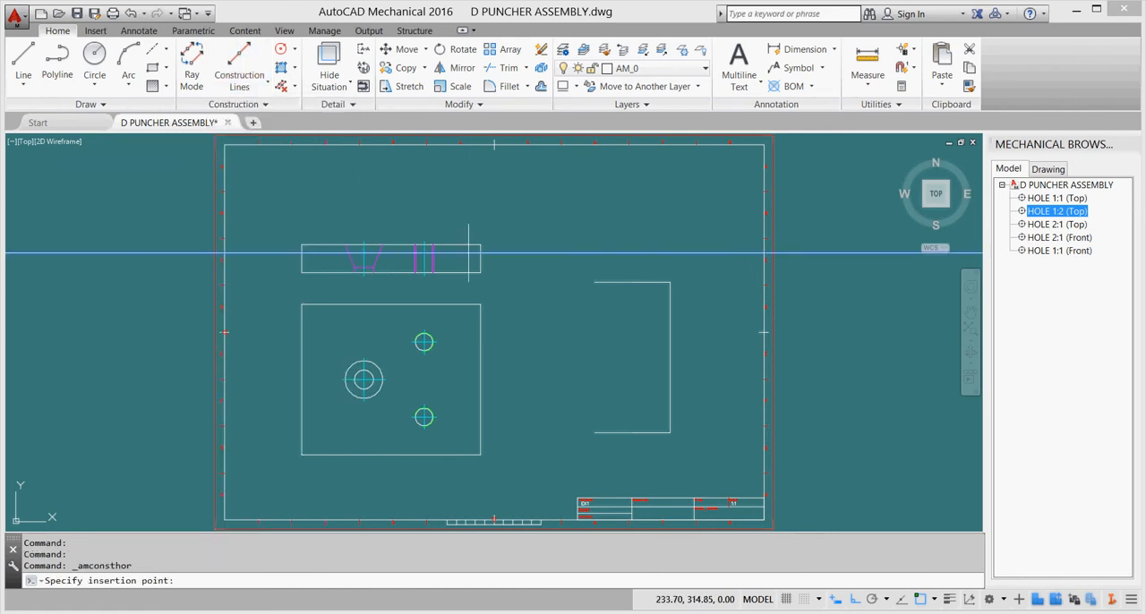
click(670, 358)
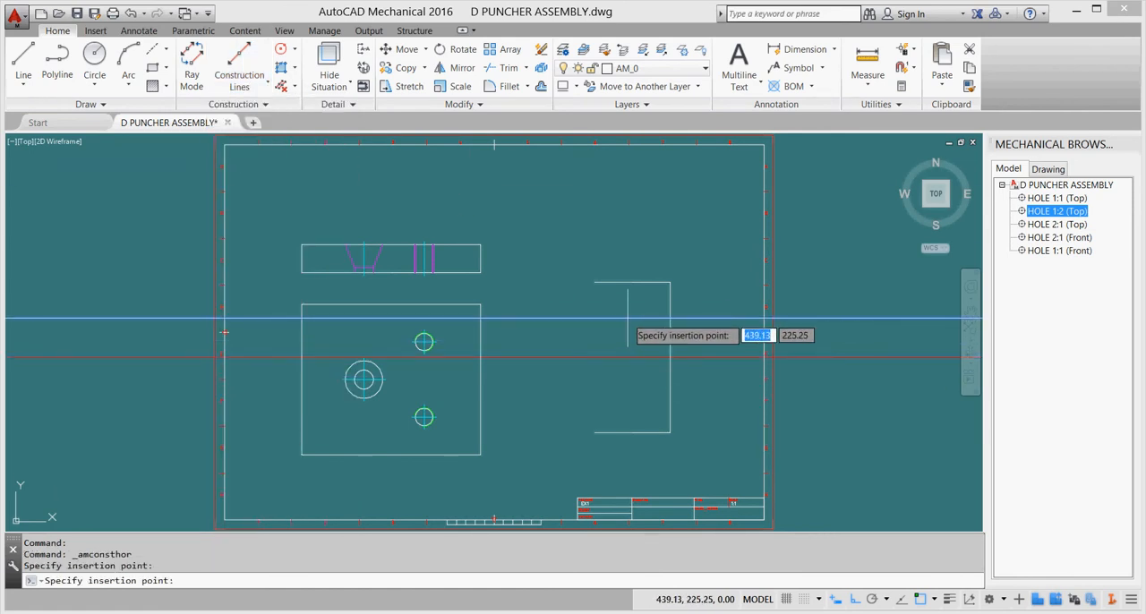
key(Escape)
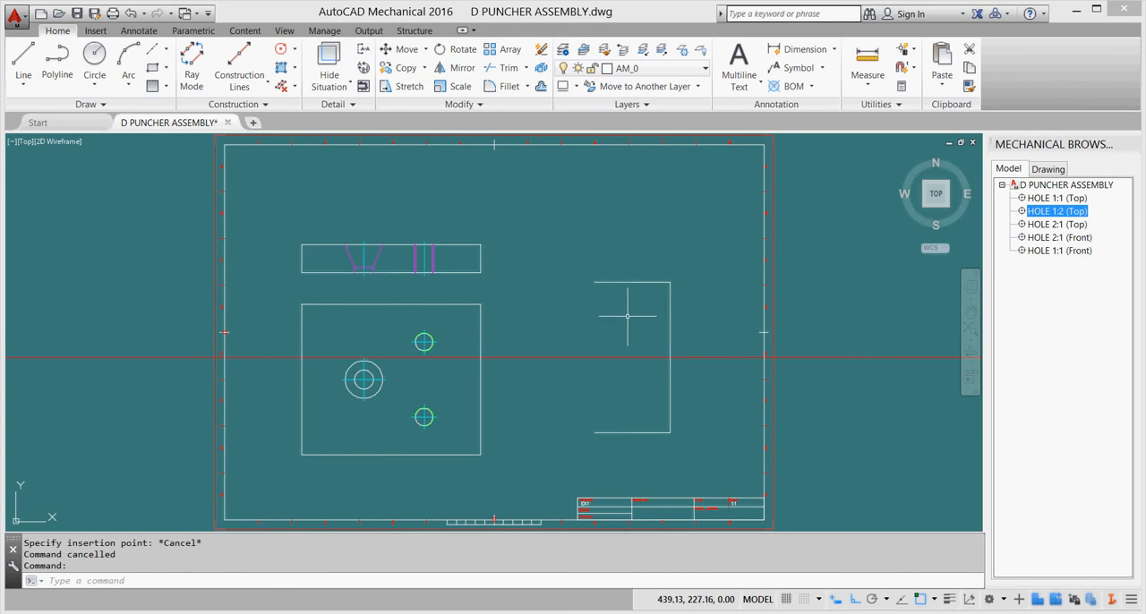
click(247, 86)
click(264, 205)
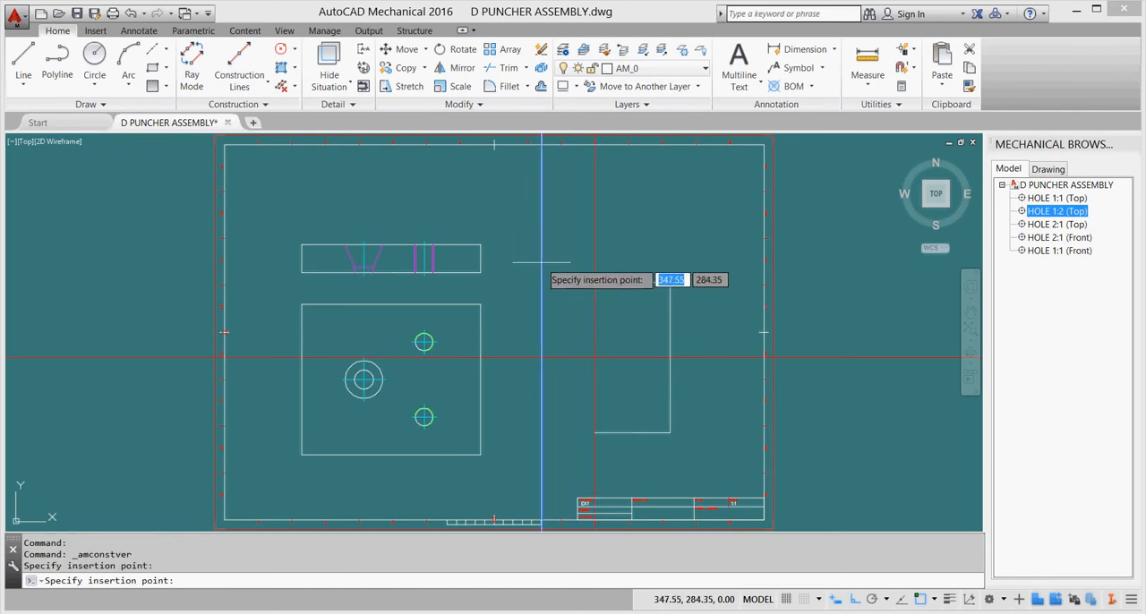
key(Escape)
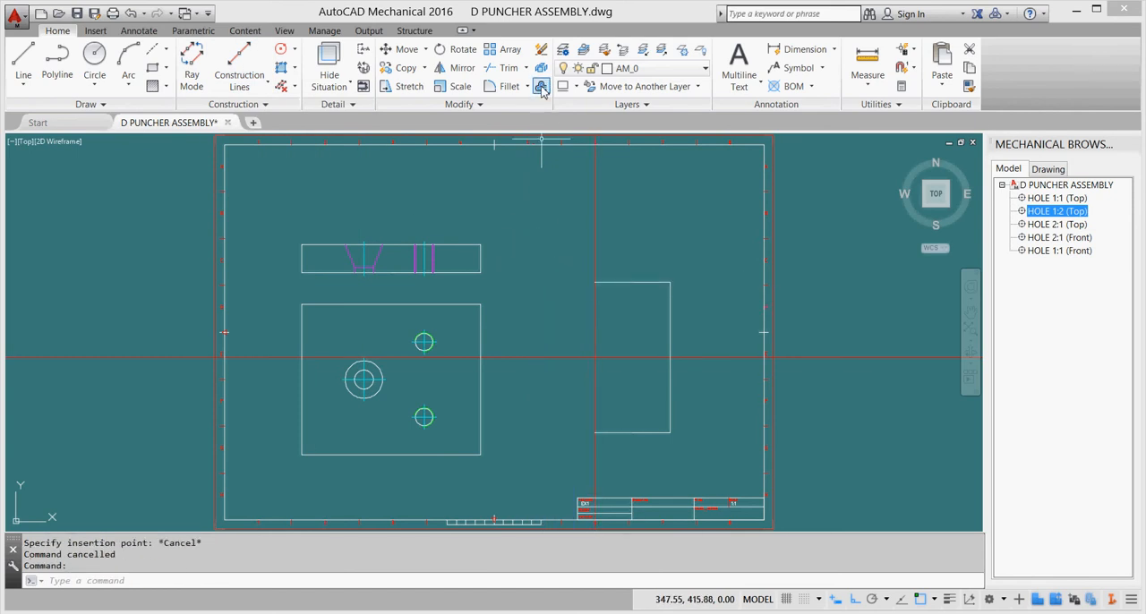
Offset the vertical construction line by 50 to the outer side of the outline's open end.
click(540, 86)
text(50)
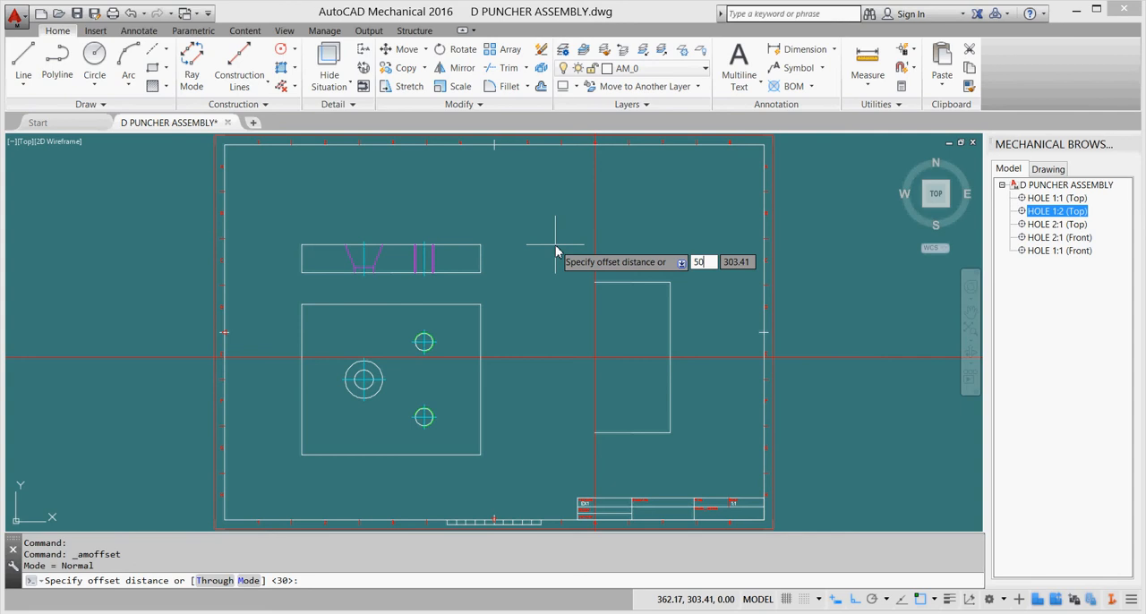
key(Return)
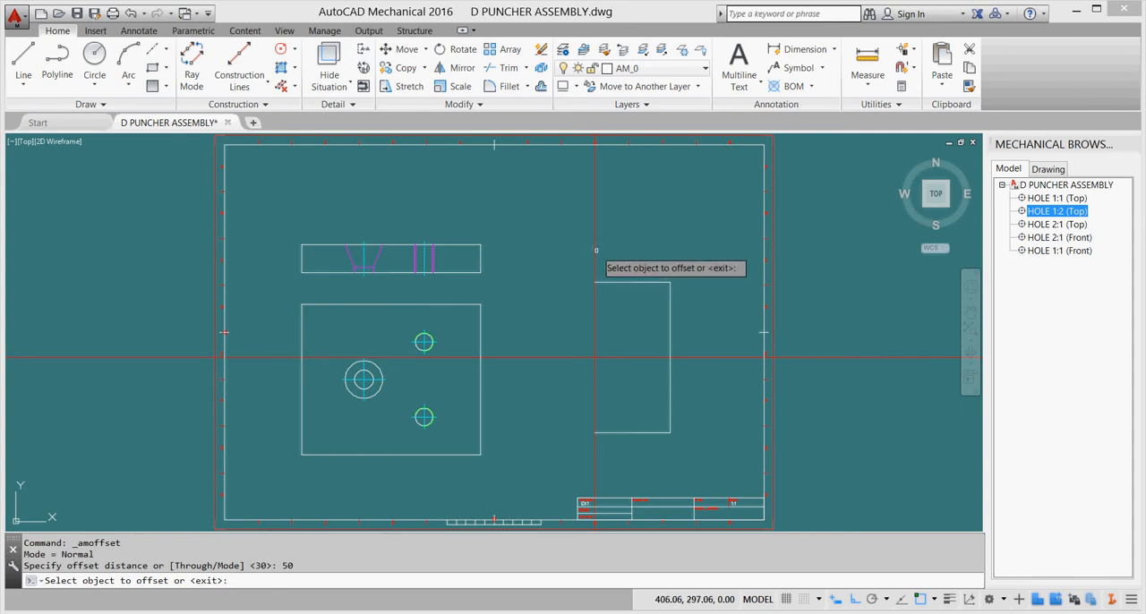
click(596, 249)
click(582, 253)
key(Escape)
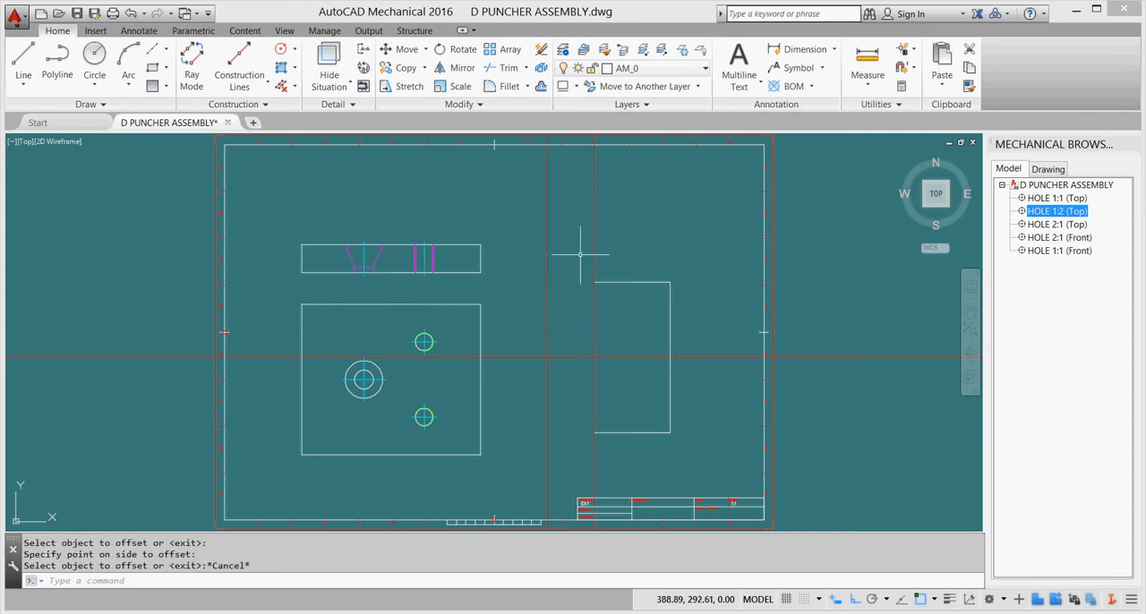
Offset the horizontal construction line by 30 both above and below.
click(541, 86)
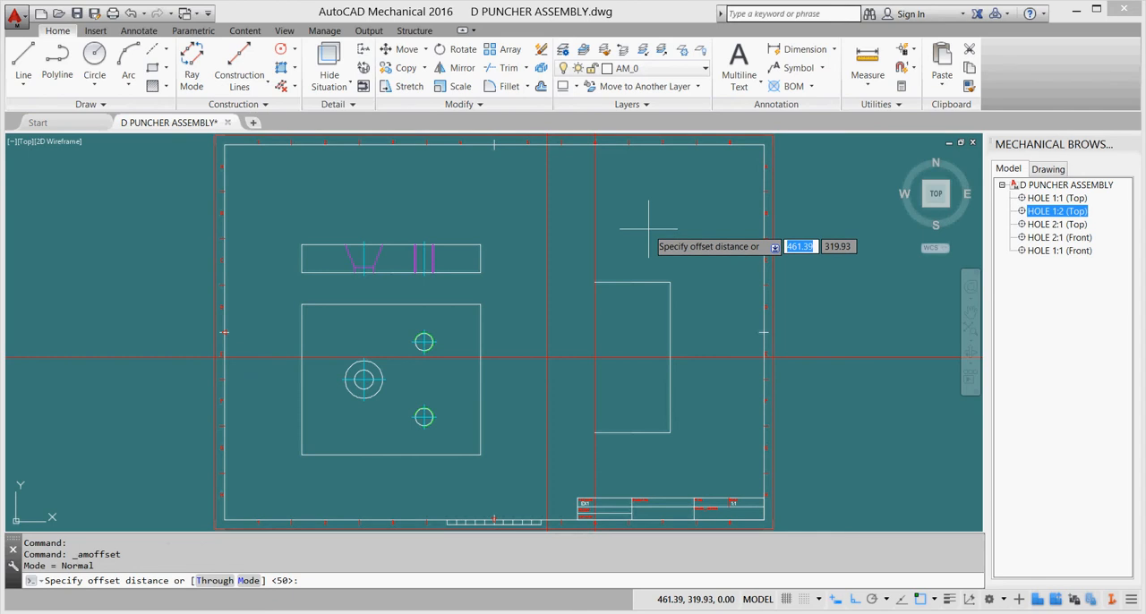
text(30)
key(Return)
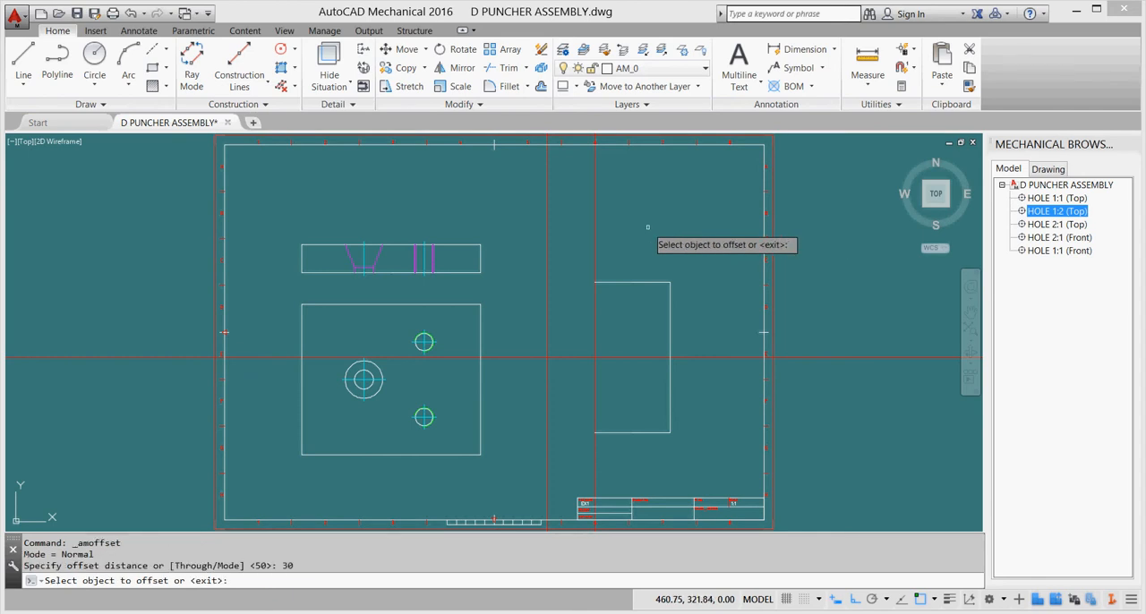
click(710, 358)
click(708, 337)
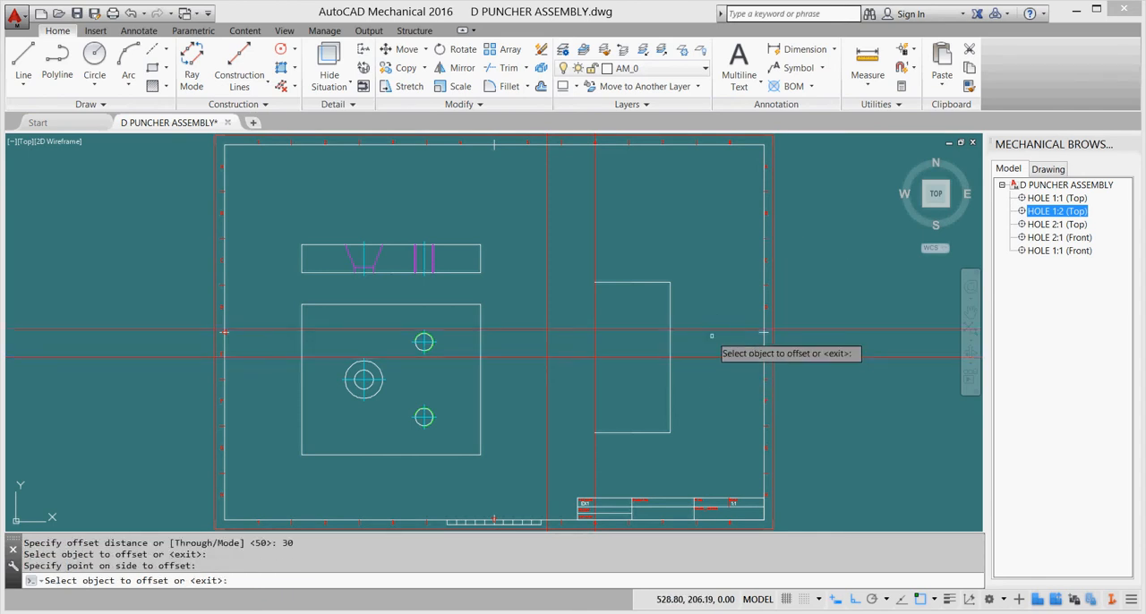
click(716, 357)
click(716, 387)
key(Escape)
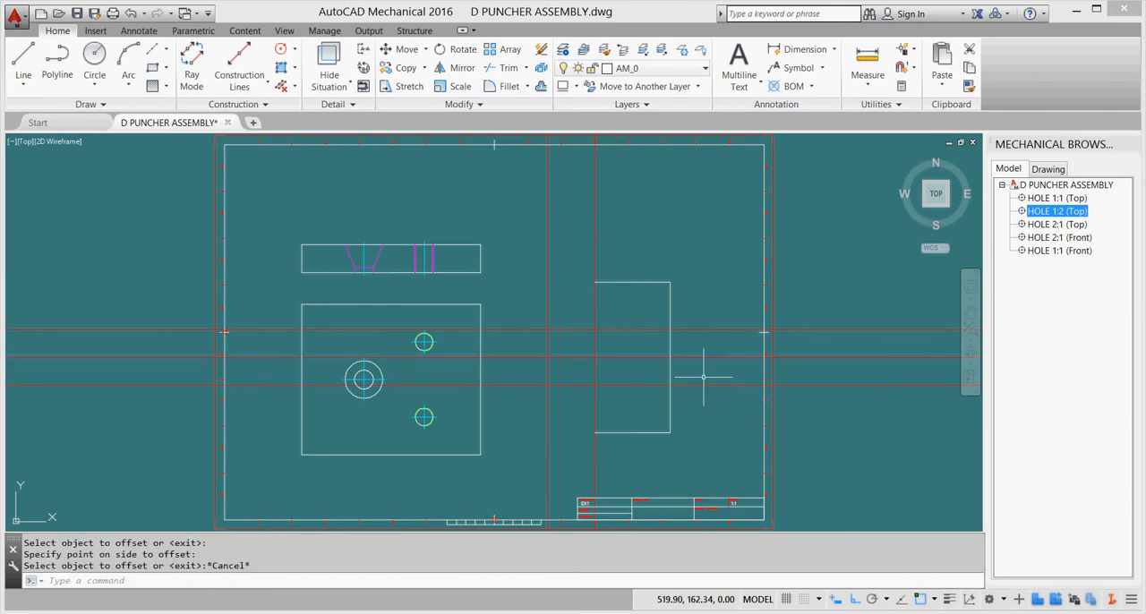
Close the outline with a slanted, a vertical and a second slanted line through the construction line intersections, joining the two open ends.
click(23, 61)
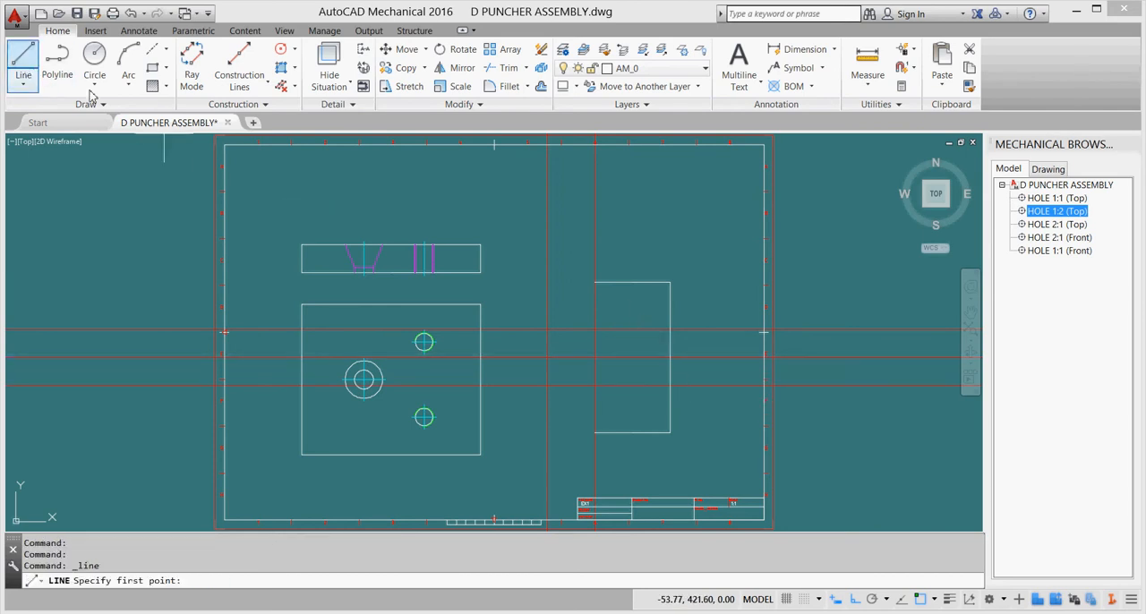
click(548, 285)
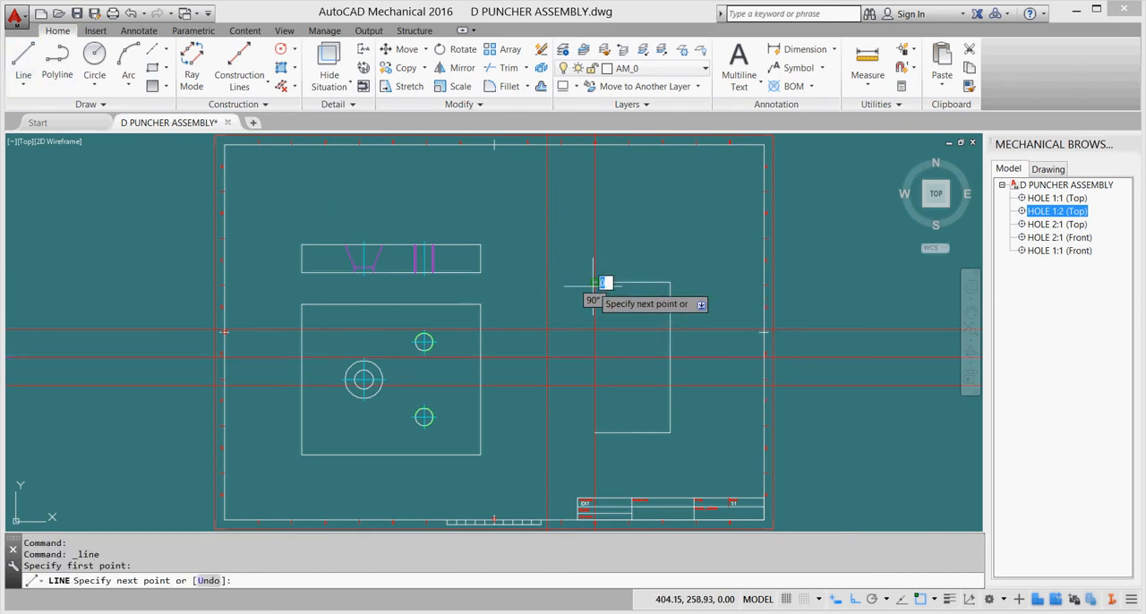
click(548, 330)
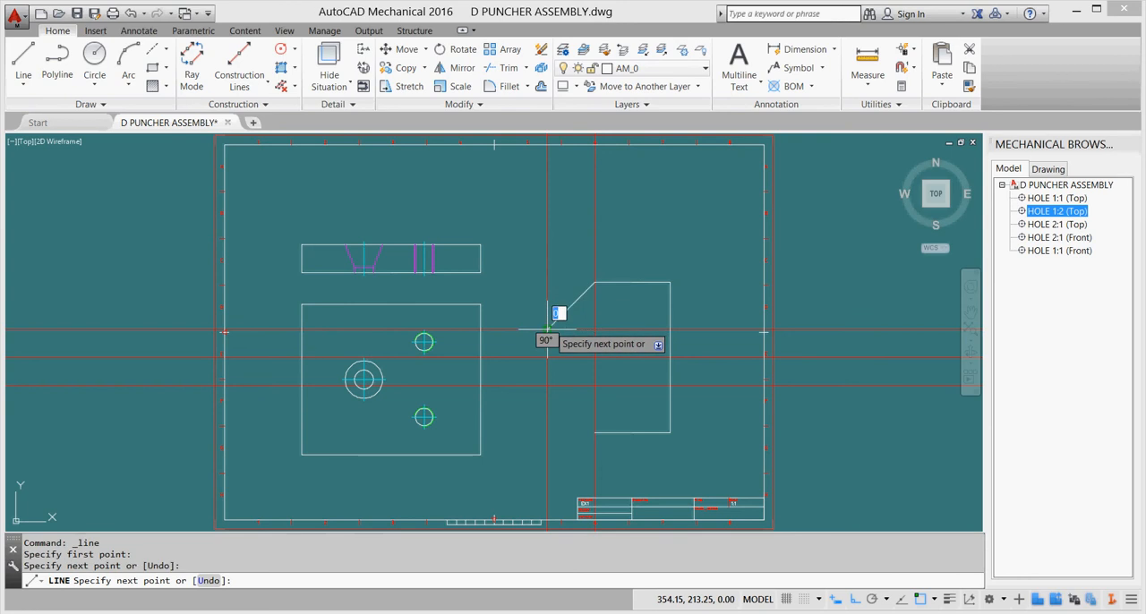
click(547, 385)
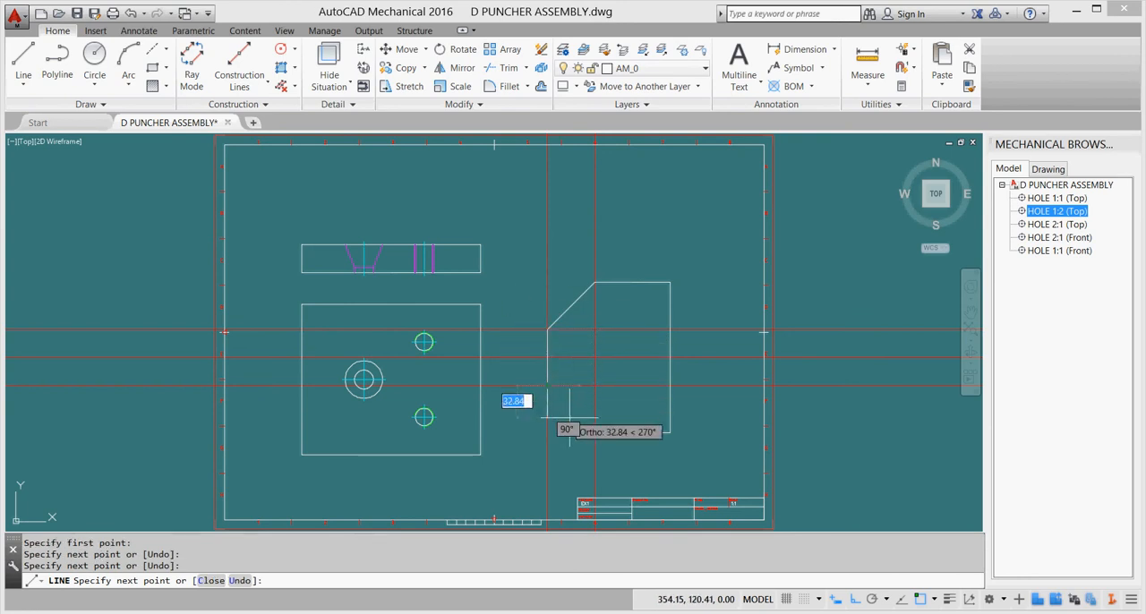
click(596, 433)
key(Escape)
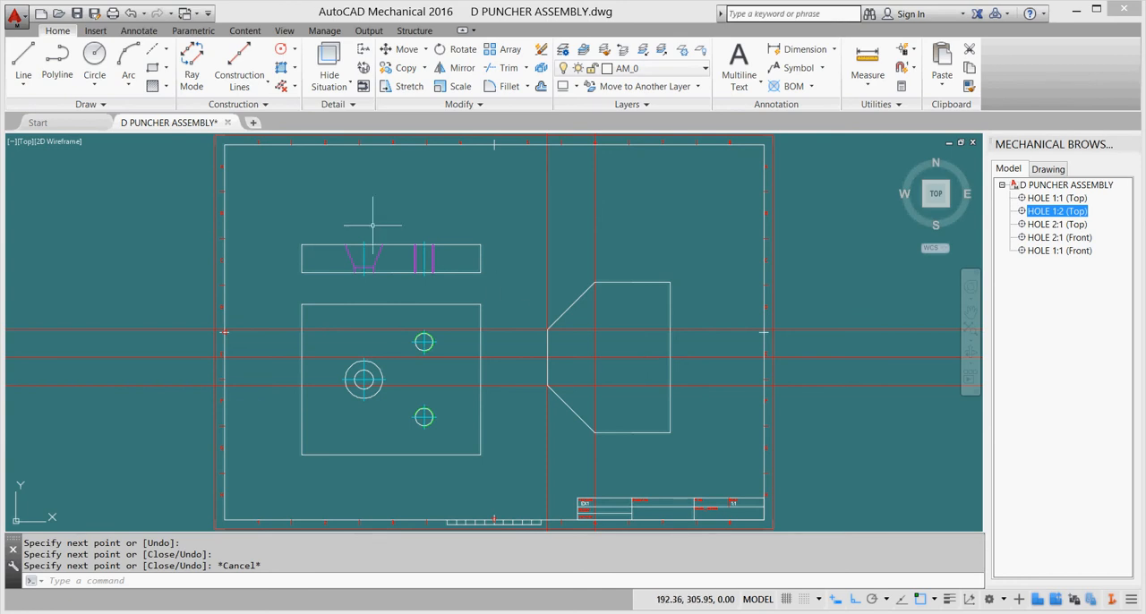
Switch to the Inventor detail drawing and examine the hole and height dimensions in the tightening piece's upper view.
click(282, 87)
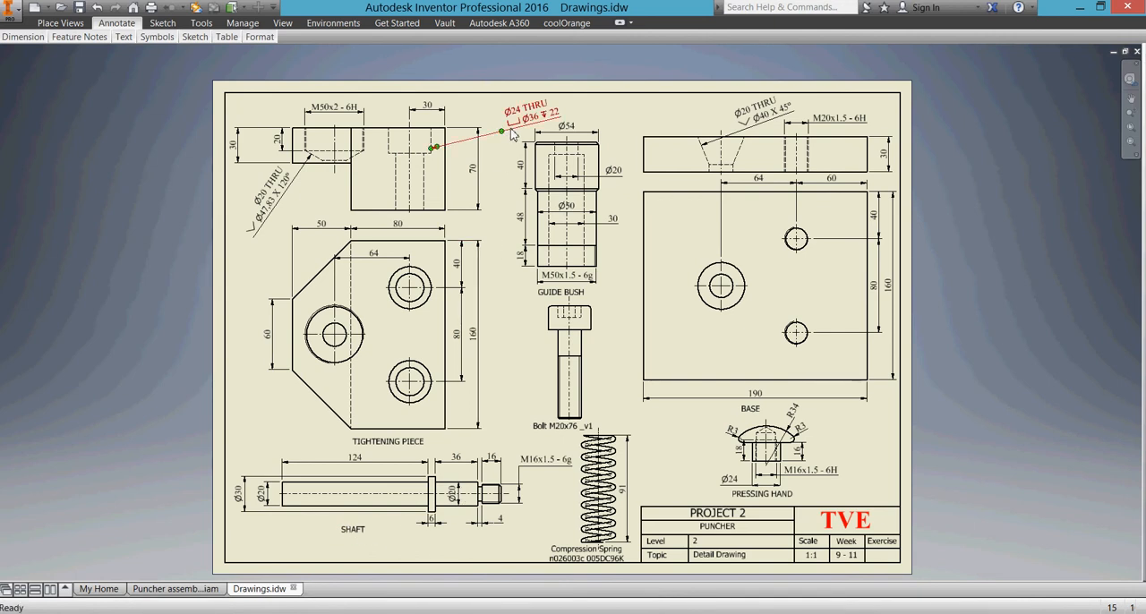
scroll(331, 145, up, 5)
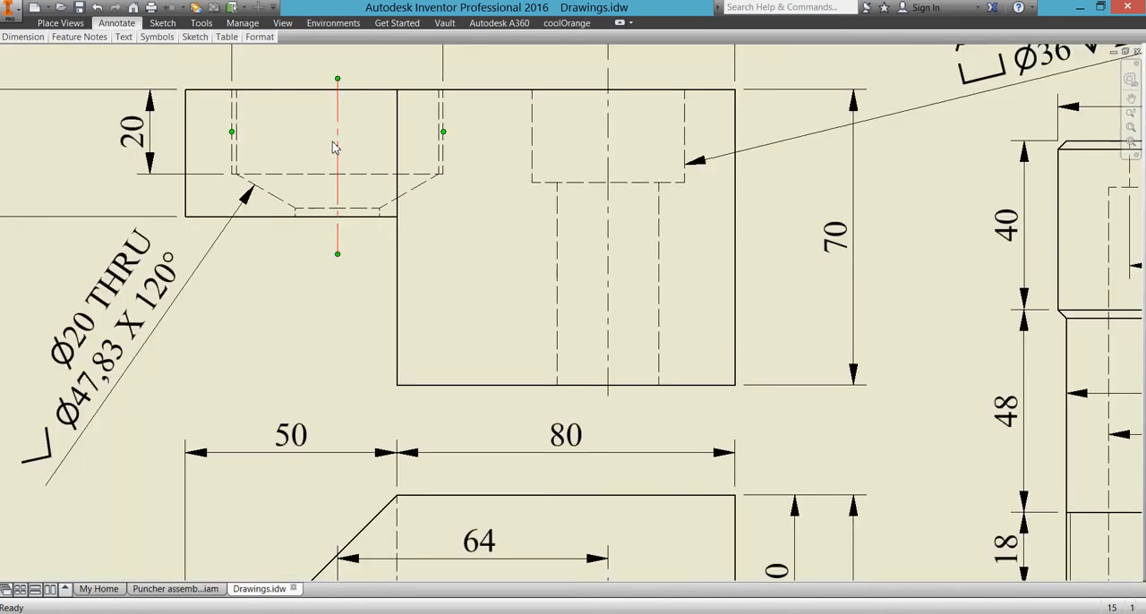
middle_drag(332, 149, 418, 406)
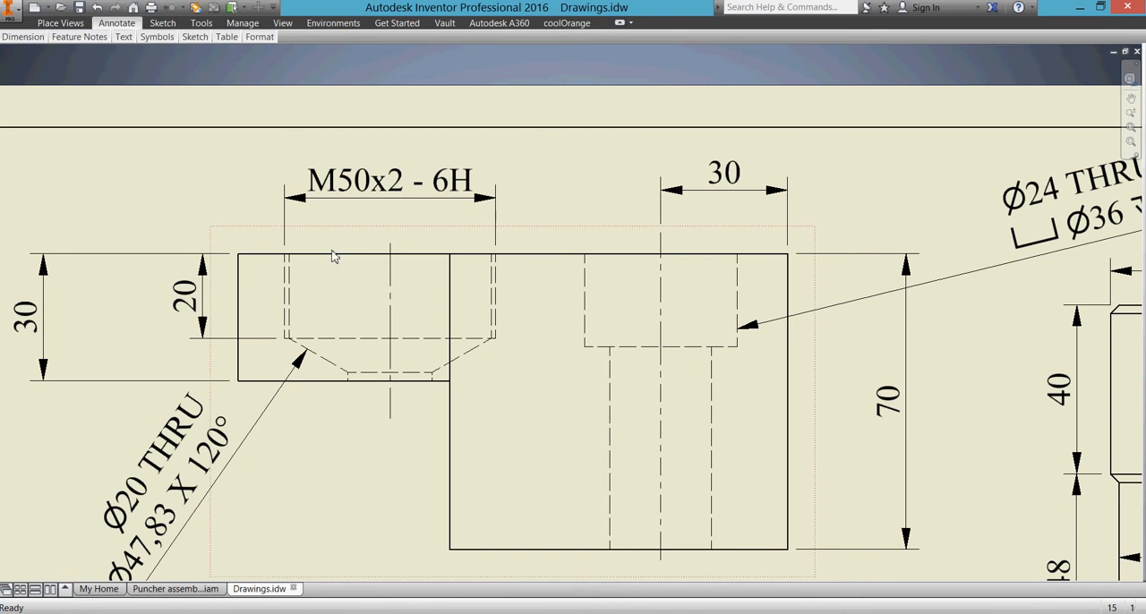
click(217, 339)
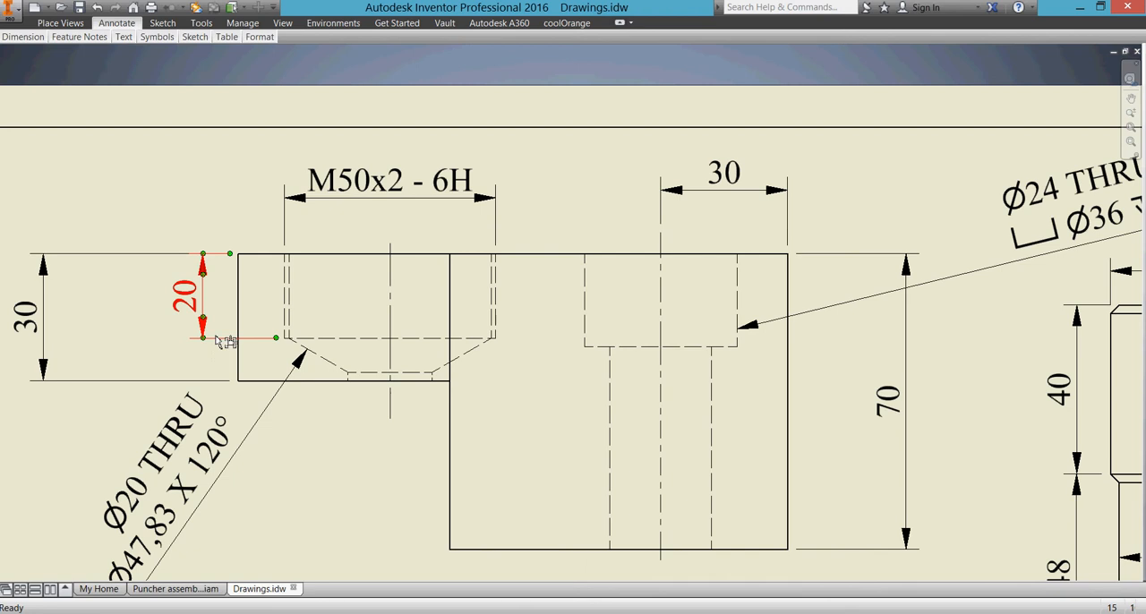
Examine the hole depths, spacings and diameters in the tightening piece's upper and lower views of the detail drawing.
key(Escape)
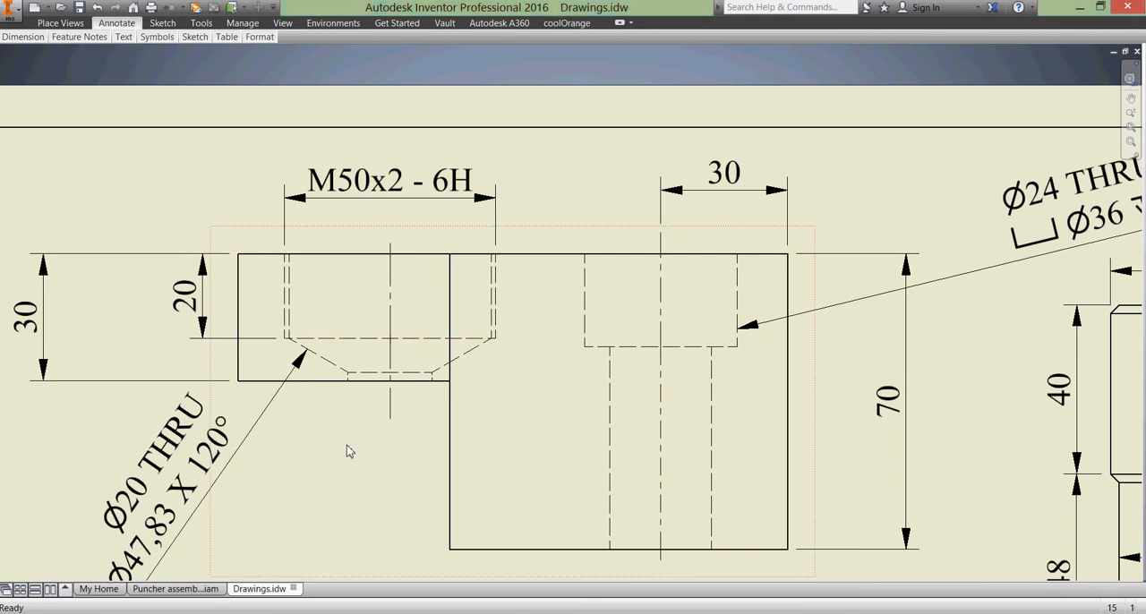
middle_drag(376, 468, 397, 310)
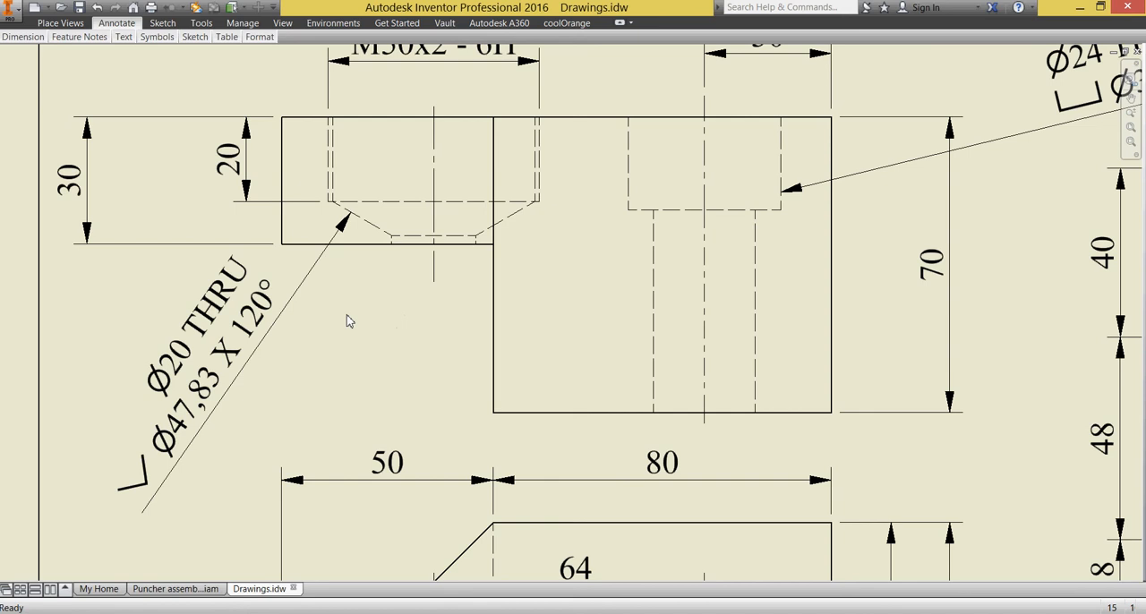
click(261, 345)
scroll(398, 354, up, 3)
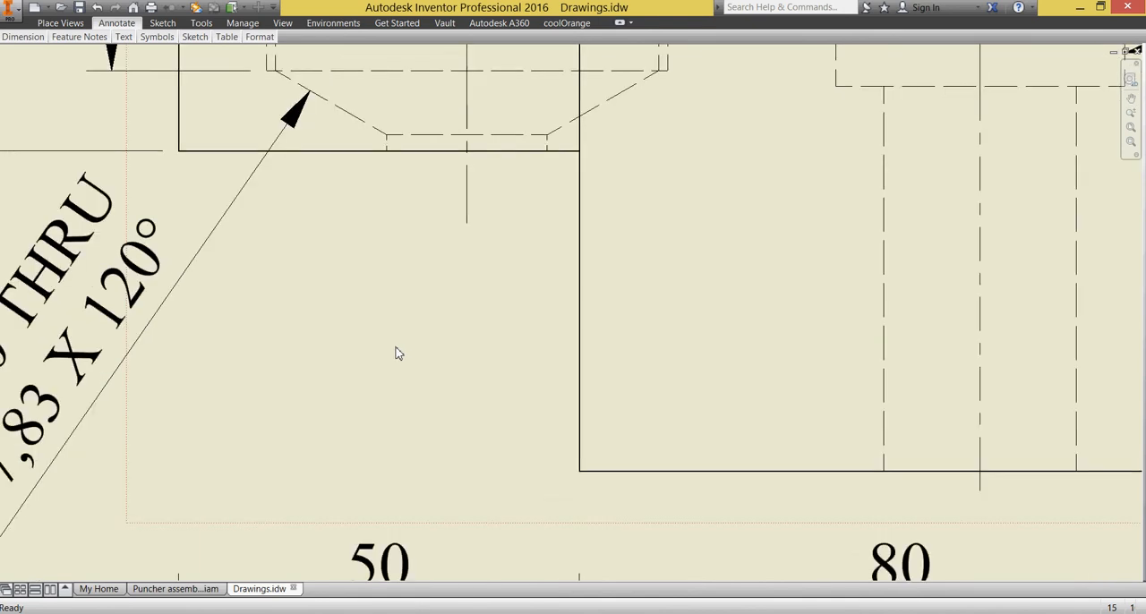
scroll(399, 353, down, 5)
middle_drag(399, 349, 379, 235)
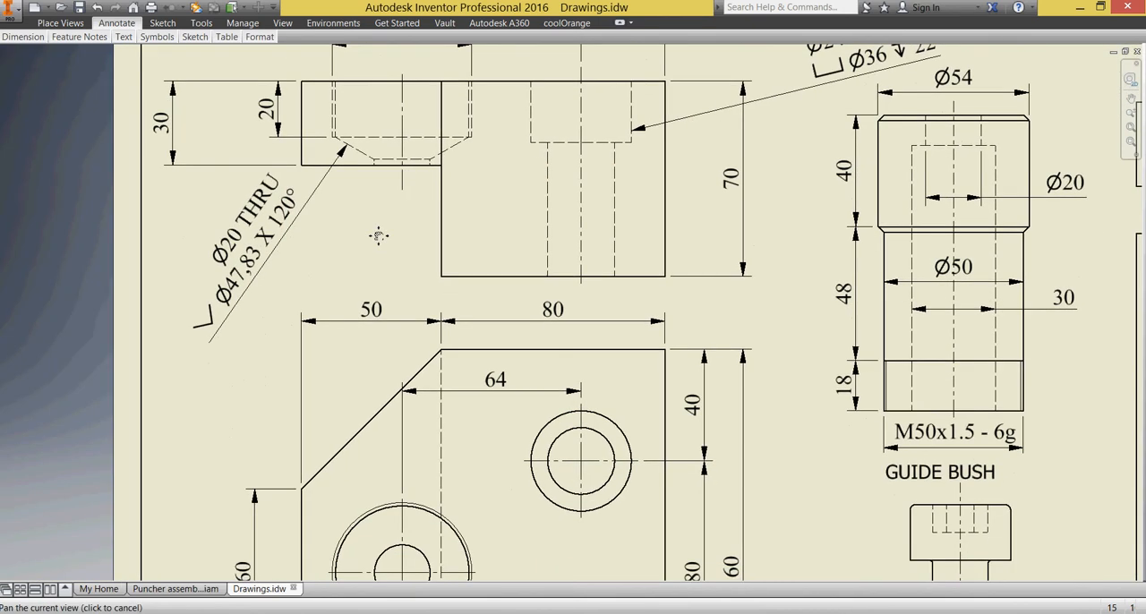
middle_drag(388, 193, 388, 107)
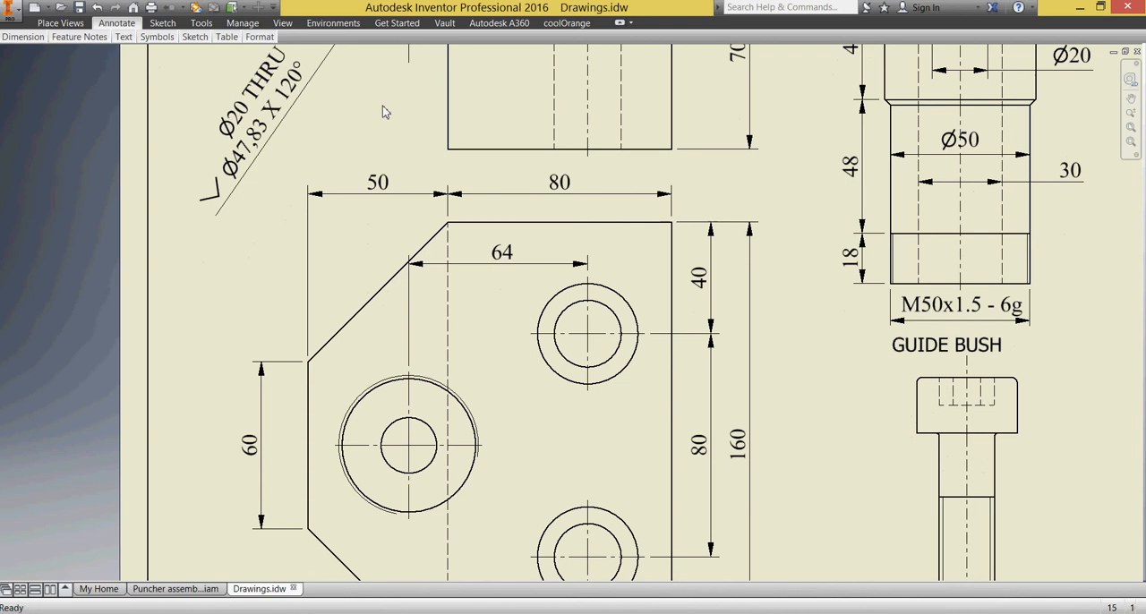
scroll(537, 380, up, 2)
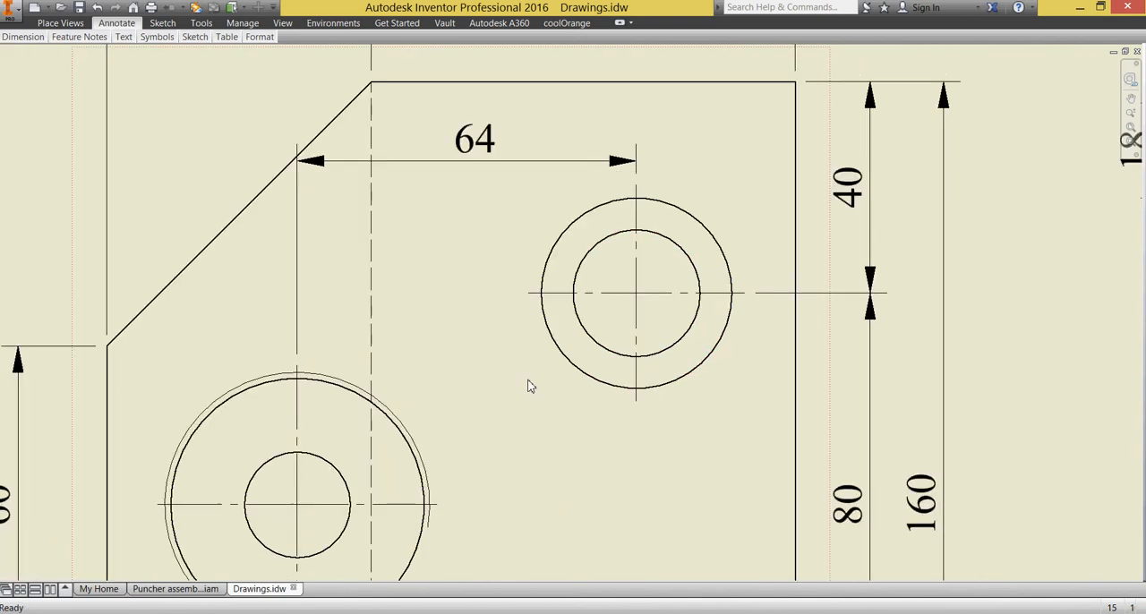
scroll(530, 385, down, 4)
middle_drag(507, 387, 458, 398)
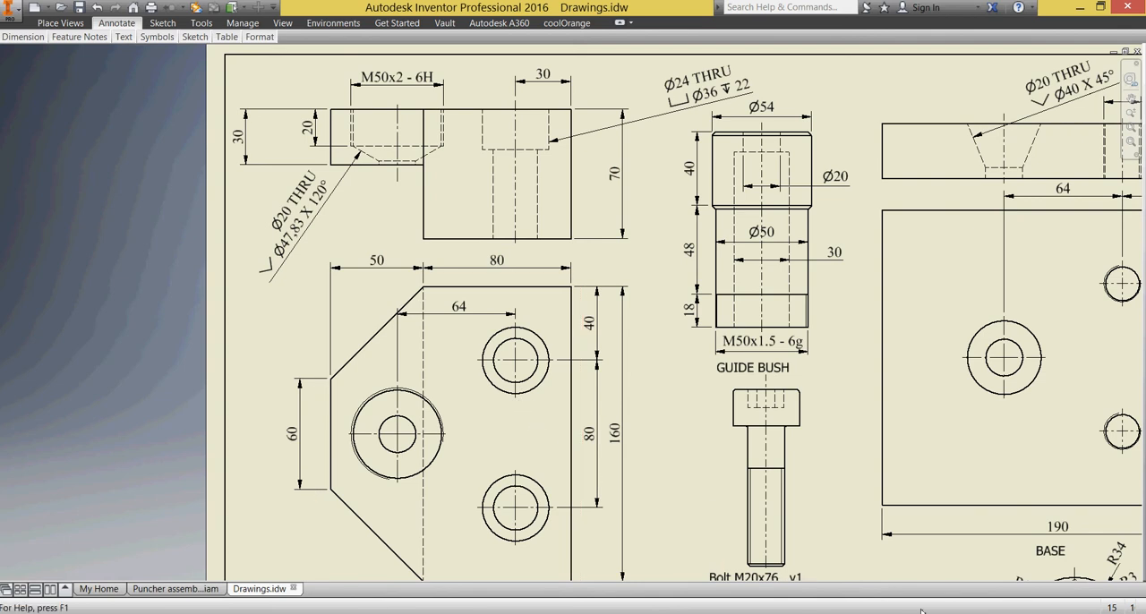
Switch to AutoCAD Mechanical and place a vertical construction ray from the lower right corner of the tightening piece's outline, running upward.
key(alt+Tab)
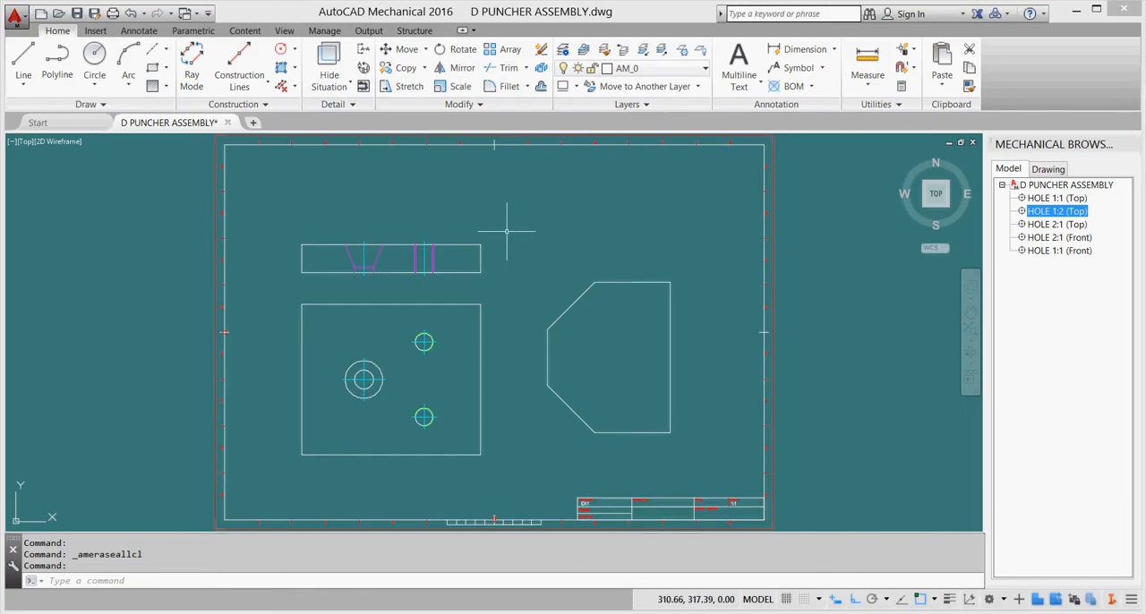
click(191, 68)
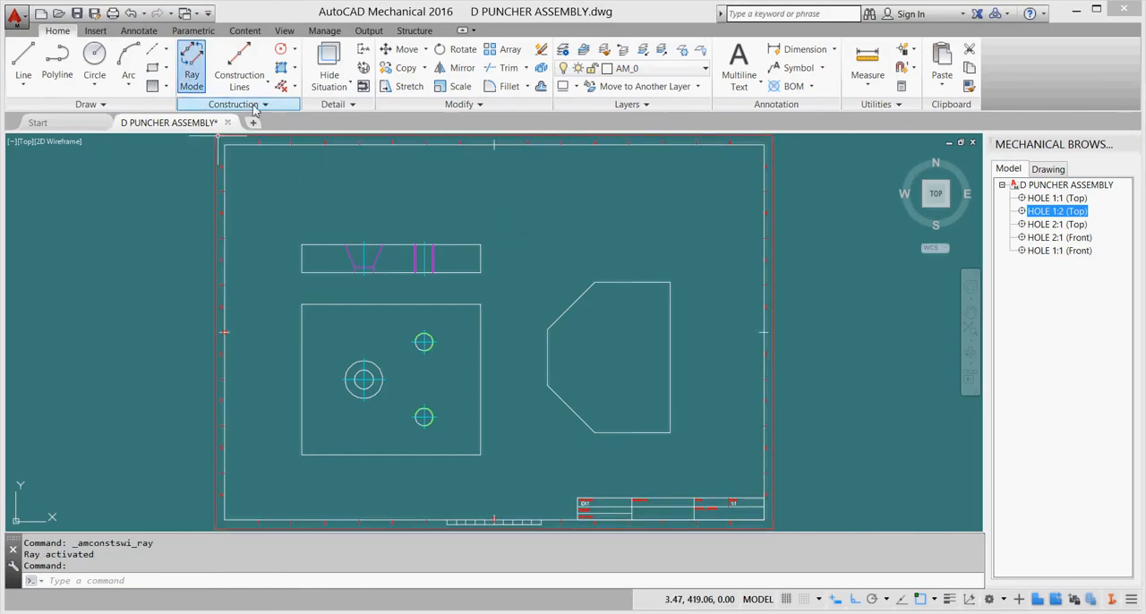
click(265, 89)
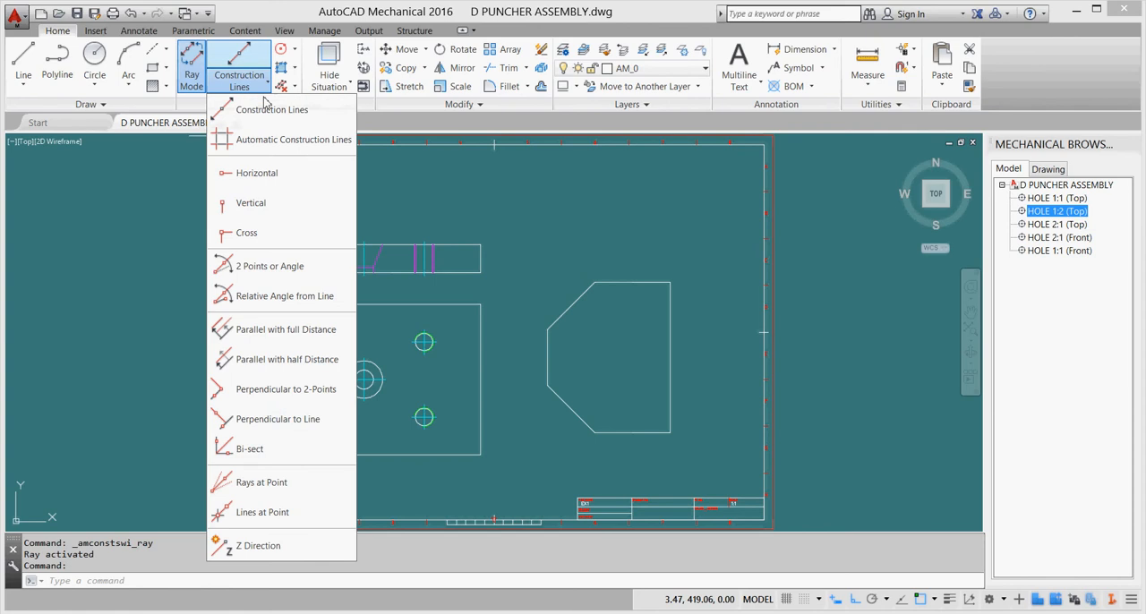
click(251, 203)
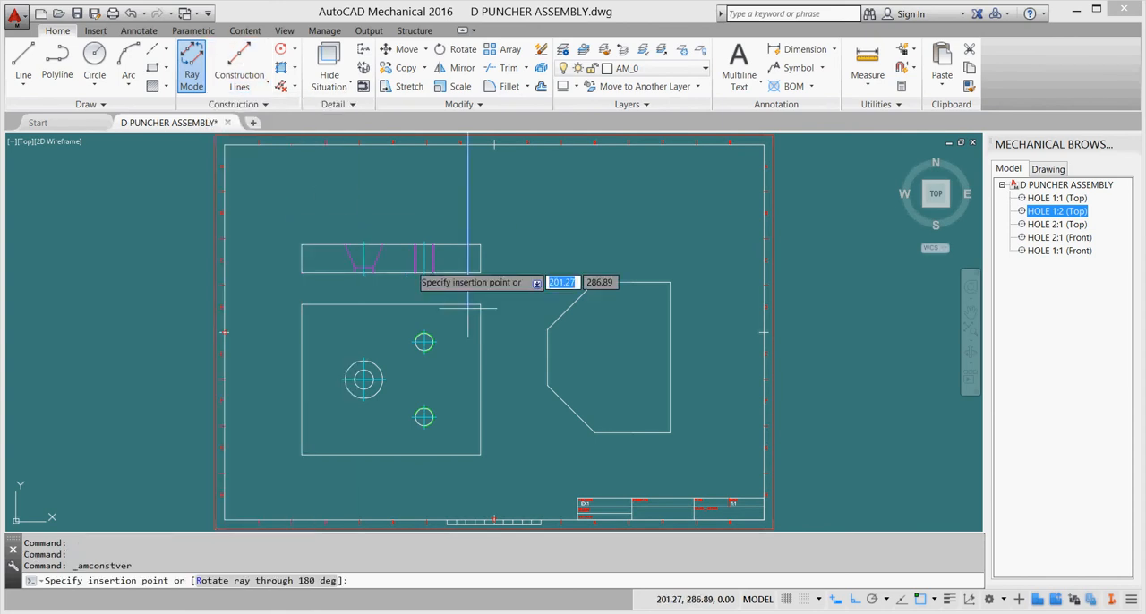
click(669, 433)
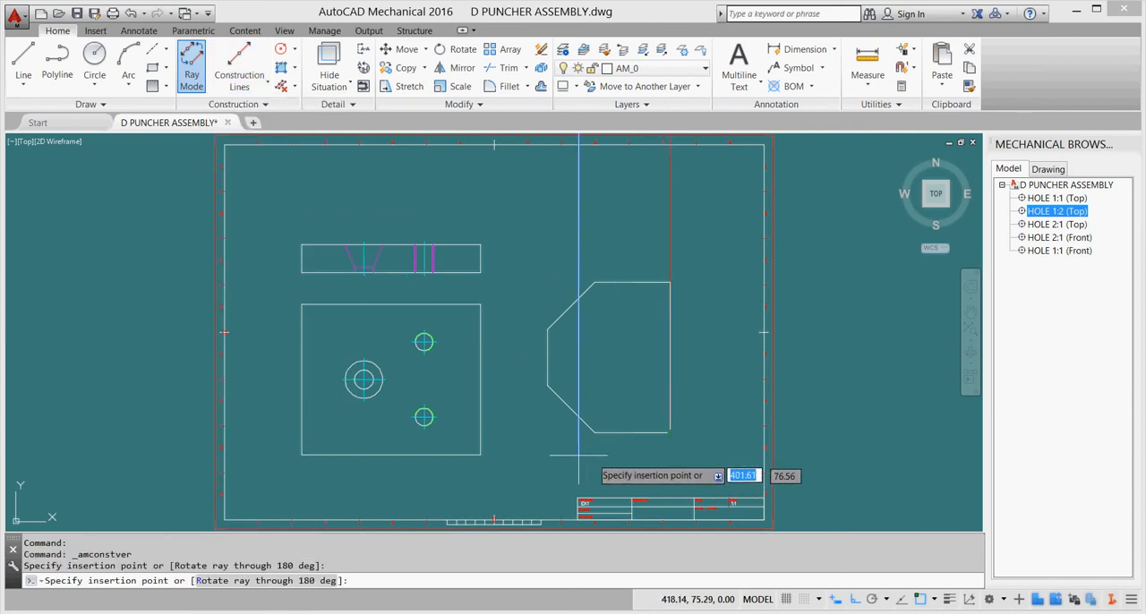
Turn off ray mode and place full horizontal construction lines through the upper right corner and the midpoint of the outline's right edge.
click(253, 89)
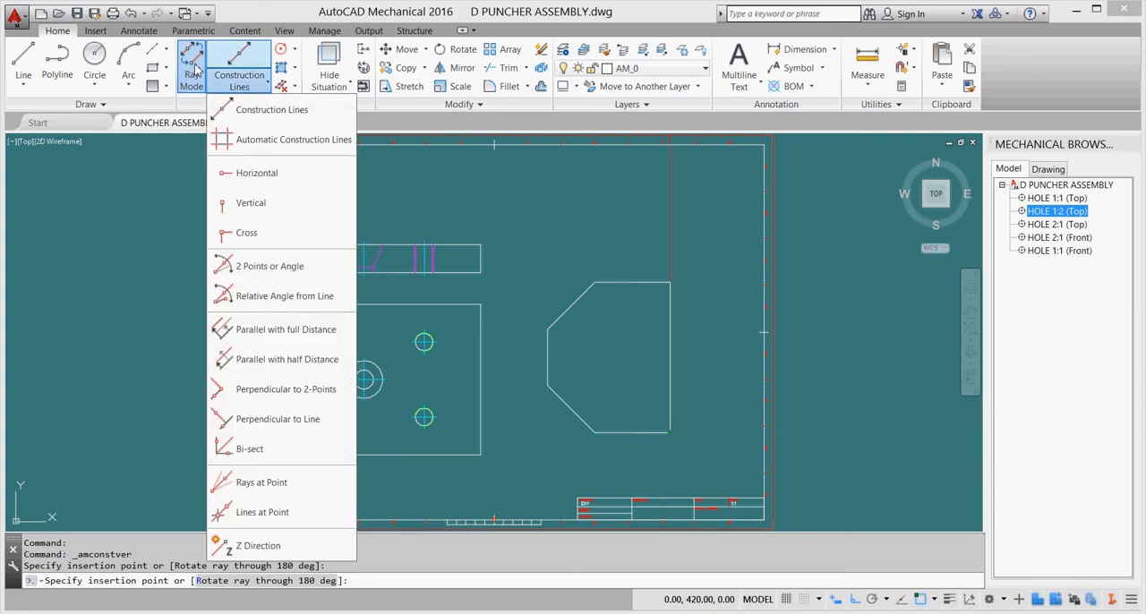
click(193, 70)
click(254, 88)
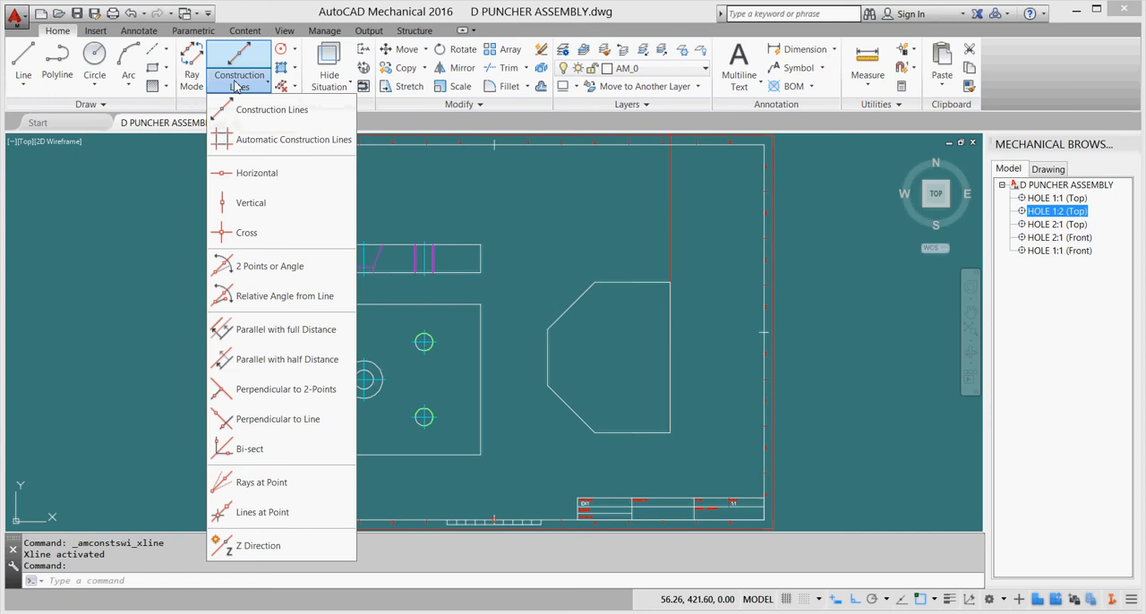
click(265, 171)
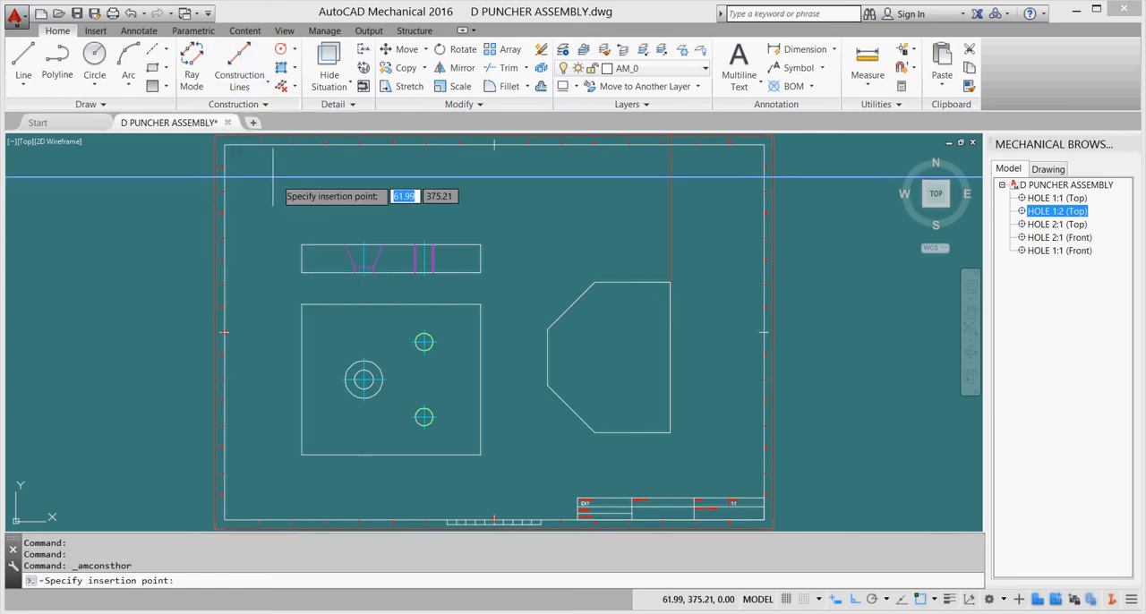
click(668, 283)
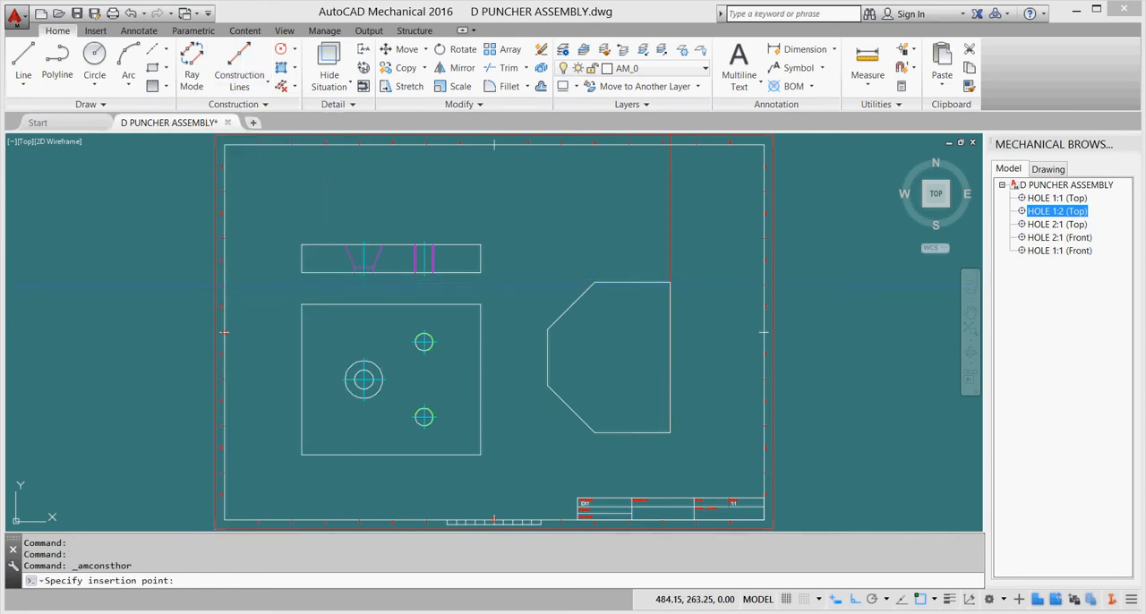
click(671, 357)
key(Escape)
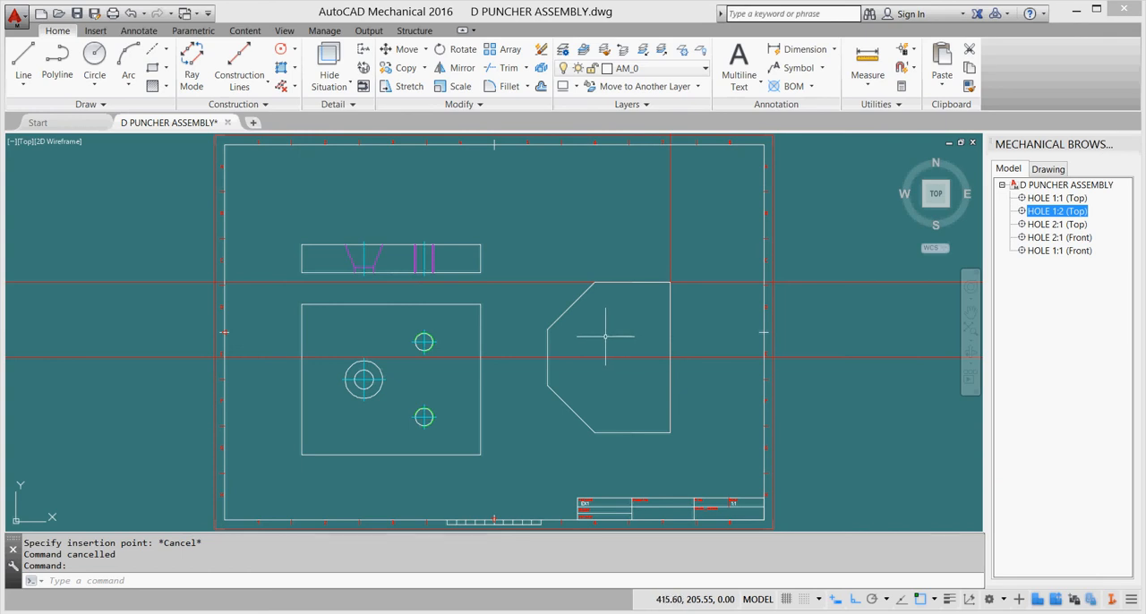
Offset the vertical construction ray by 30 toward the inside of the outline.
click(542, 86)
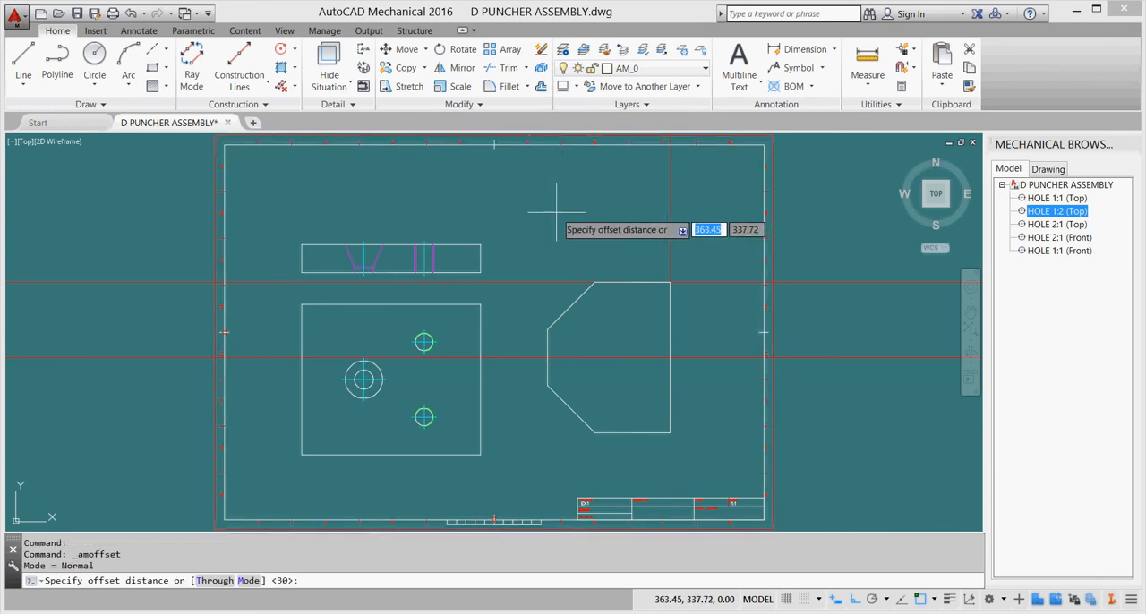
text(30)
key(Return)
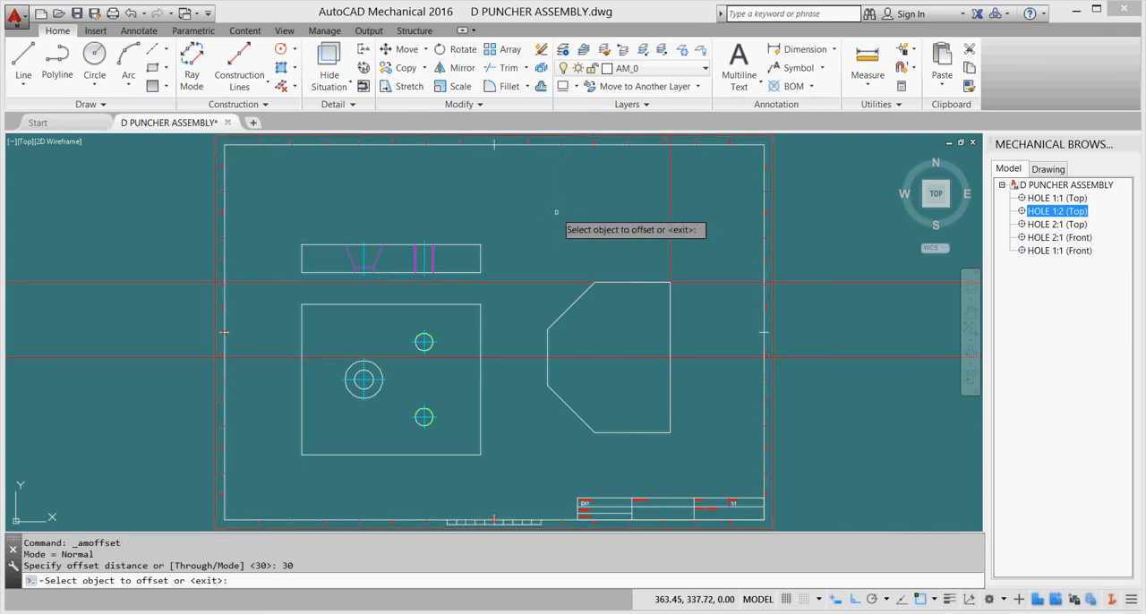
click(672, 235)
click(641, 235)
key(Escape)
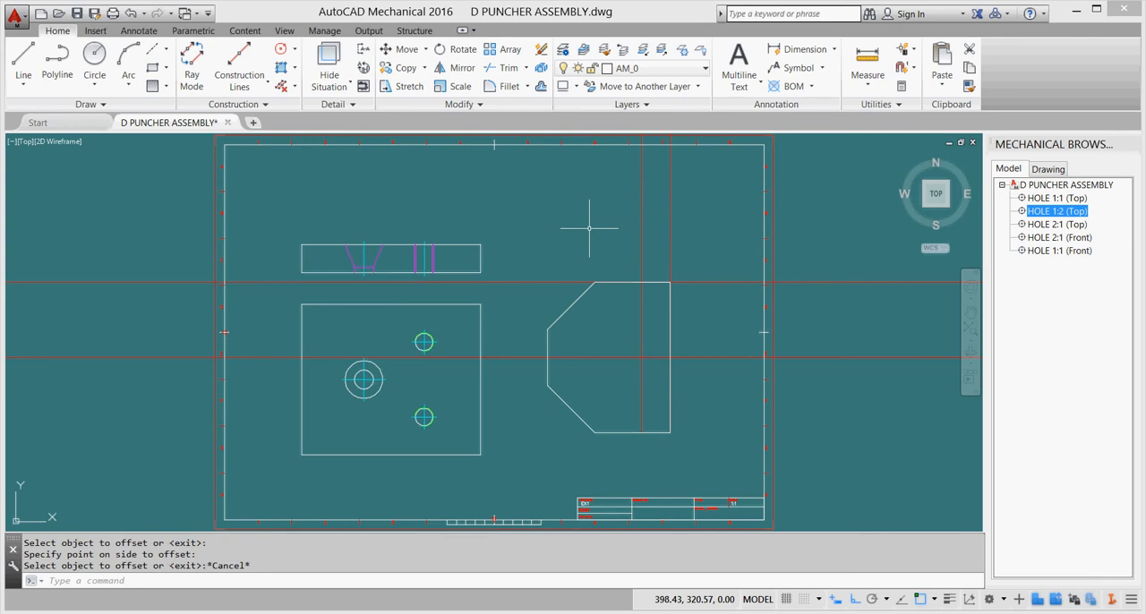
Offset the horizontal construction line on the outline's upper edge by 40 downward.
click(540, 86)
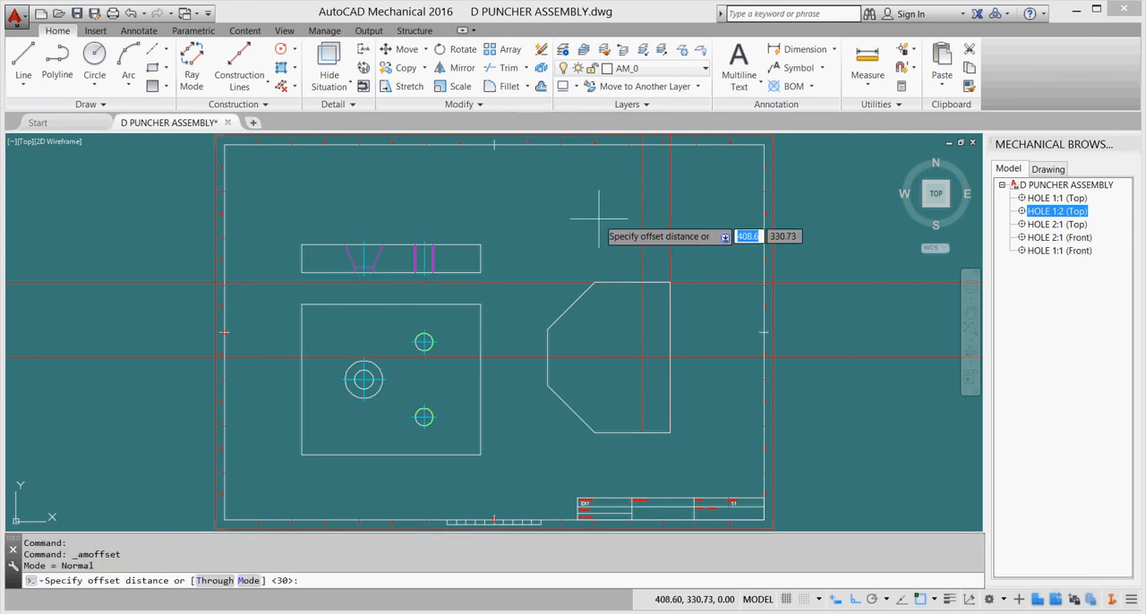
text(40)
key(Return)
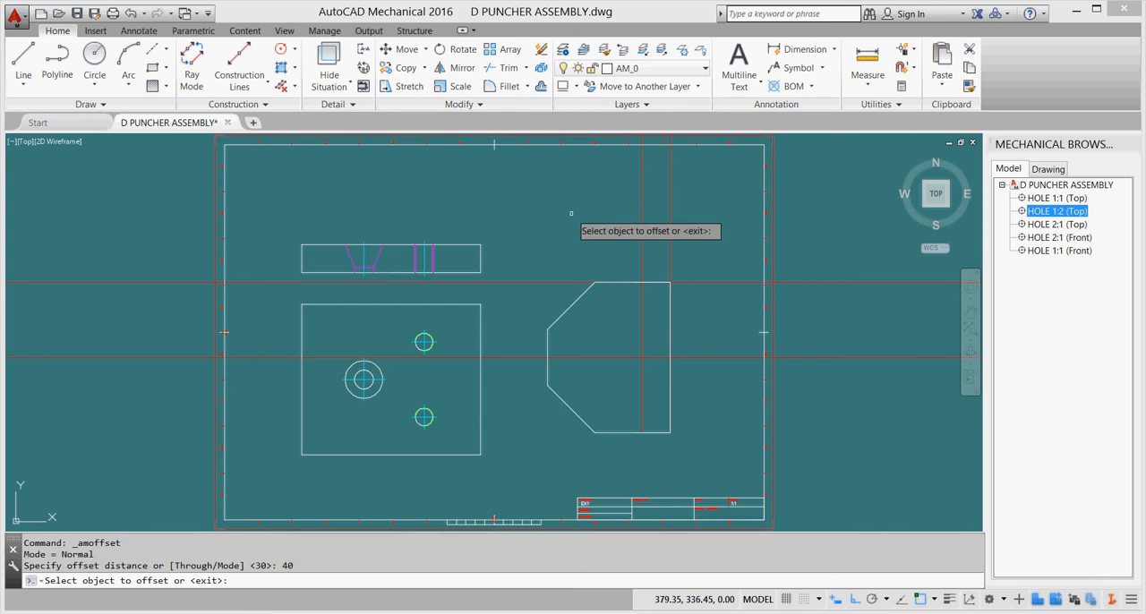
click(710, 282)
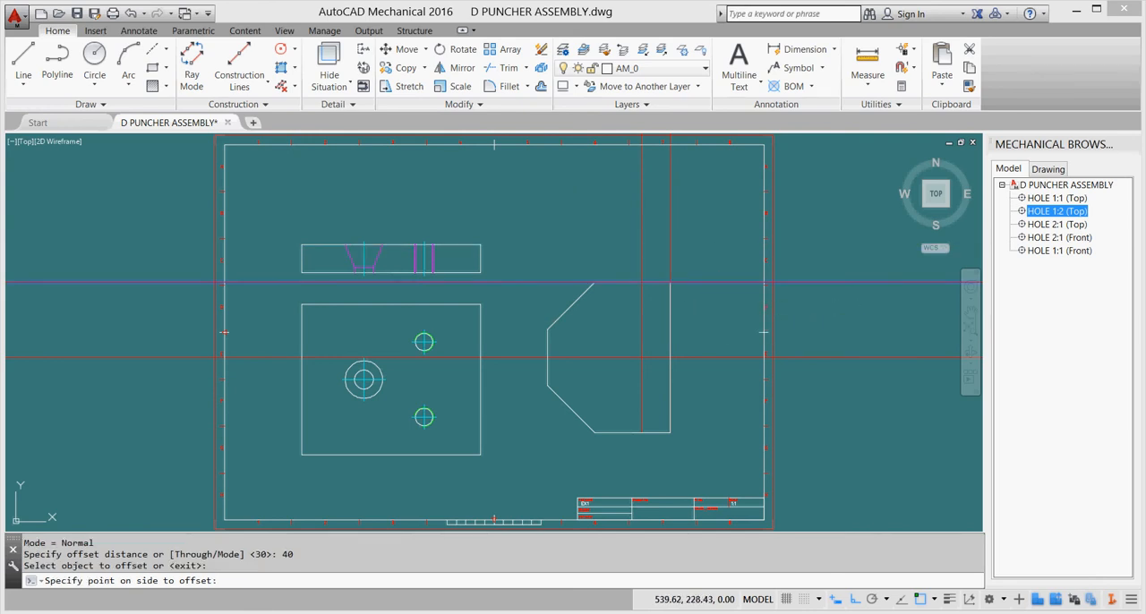
click(717, 318)
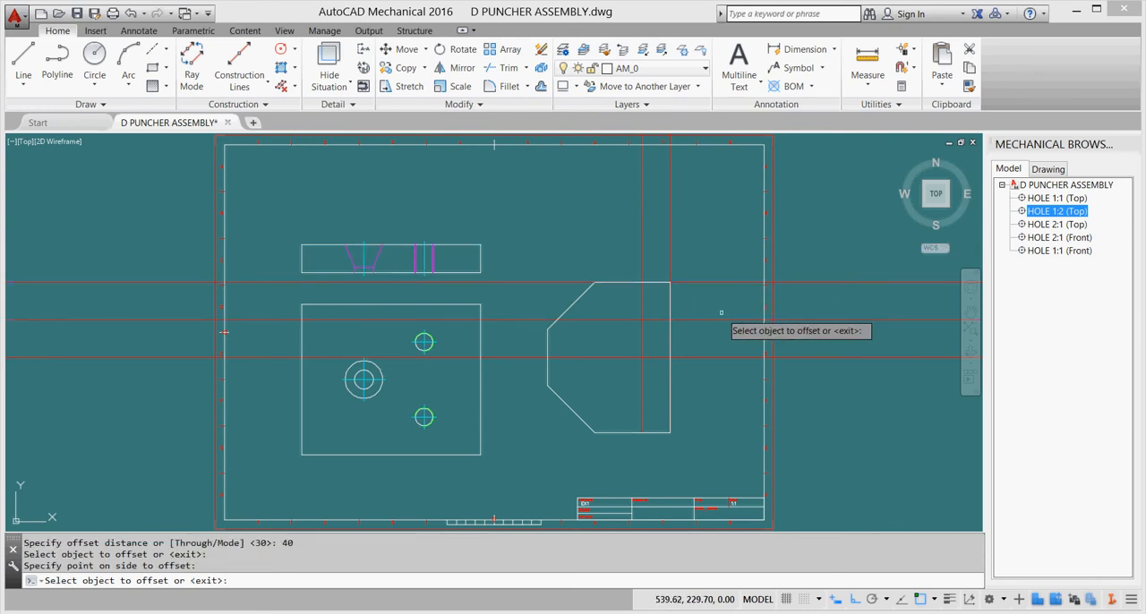
Offset the horizontal construction line of the upper hole by 80 downward to locate the lower hole.
click(541, 86)
text(80)
key(Return)
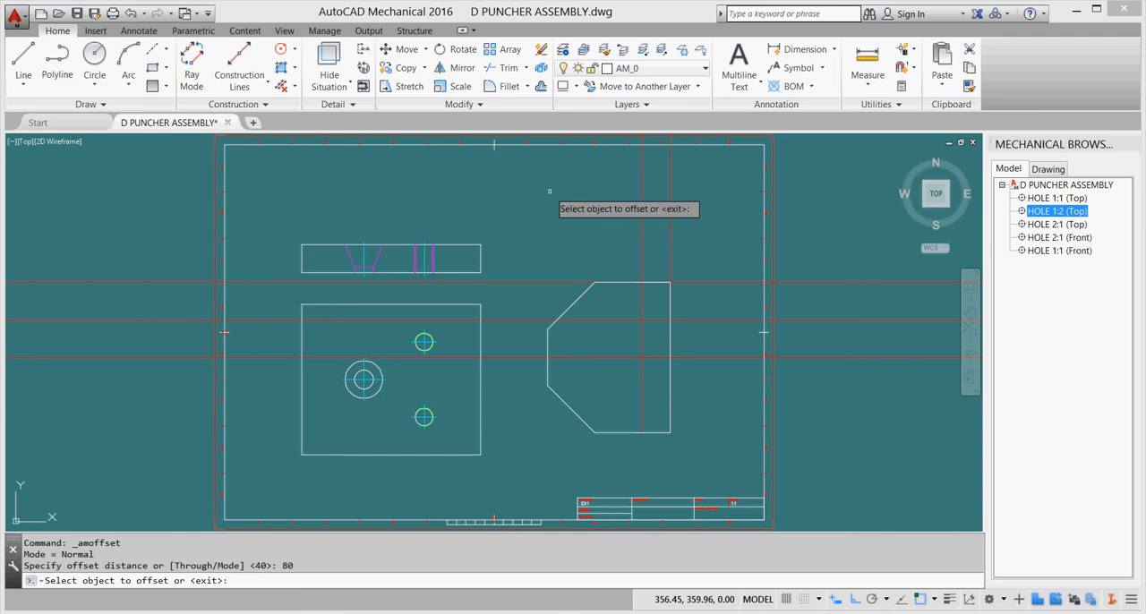
click(716, 320)
click(713, 382)
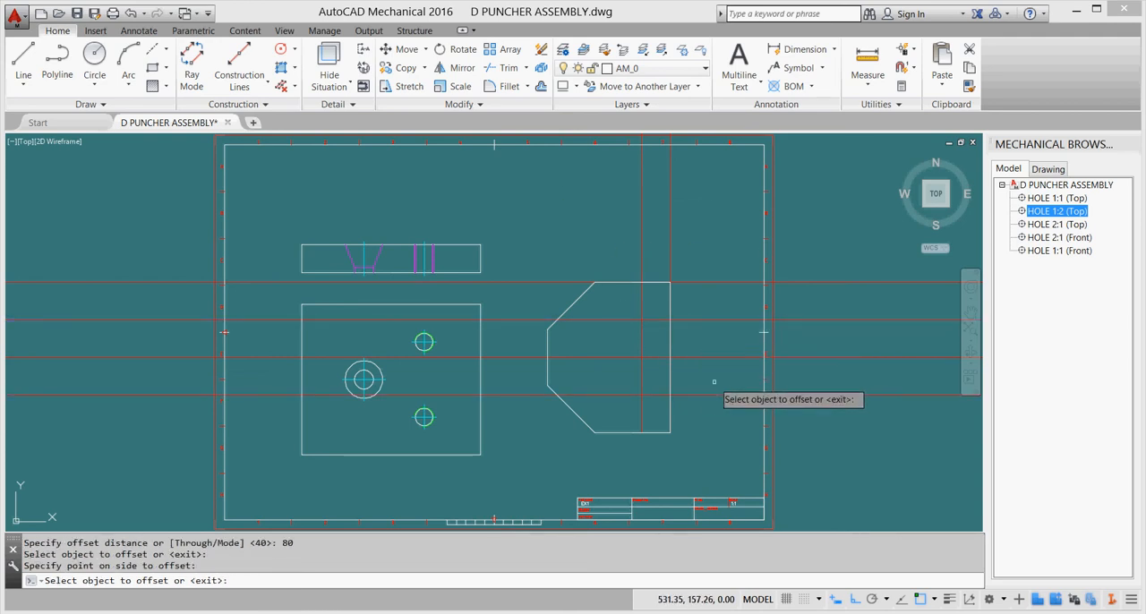
key(Escape)
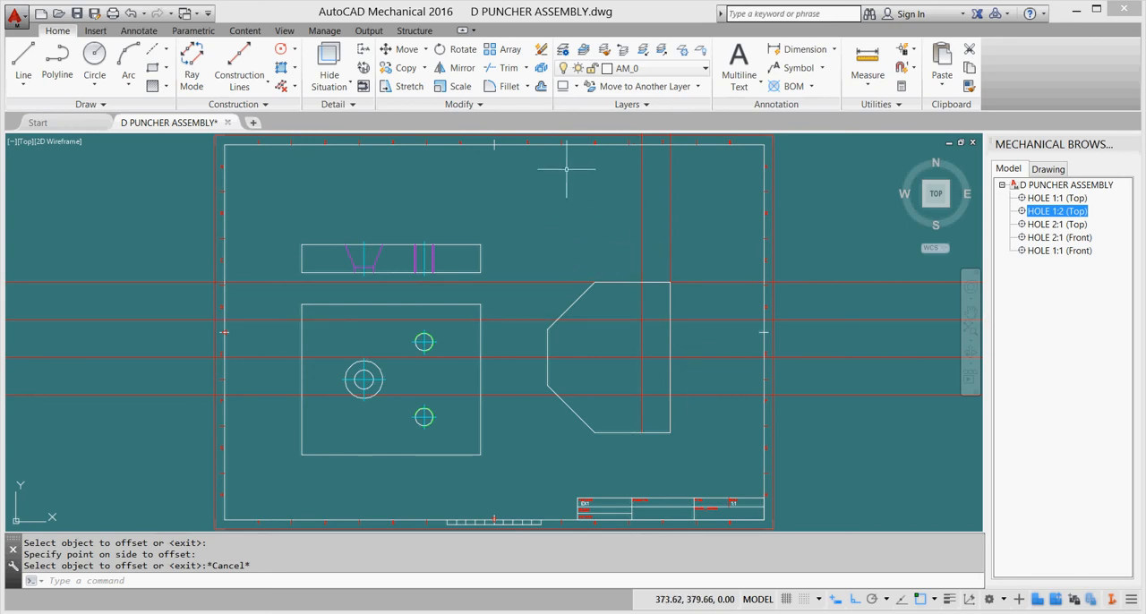
Offset the inner vertical construction ray by 64 toward the outline's slanted side.
click(541, 86)
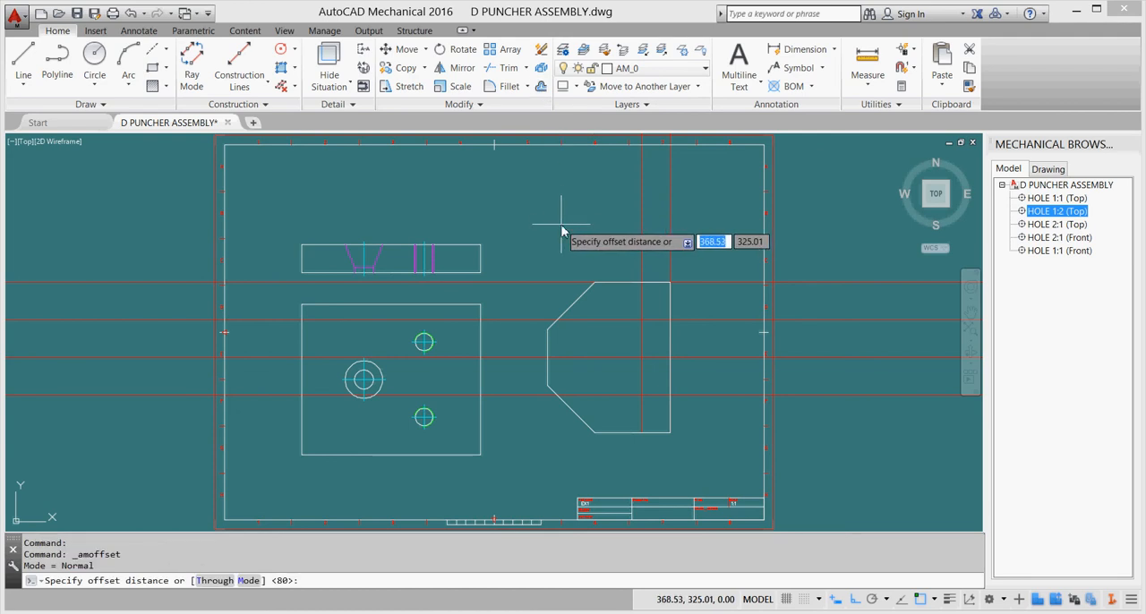
text(64)
key(Return)
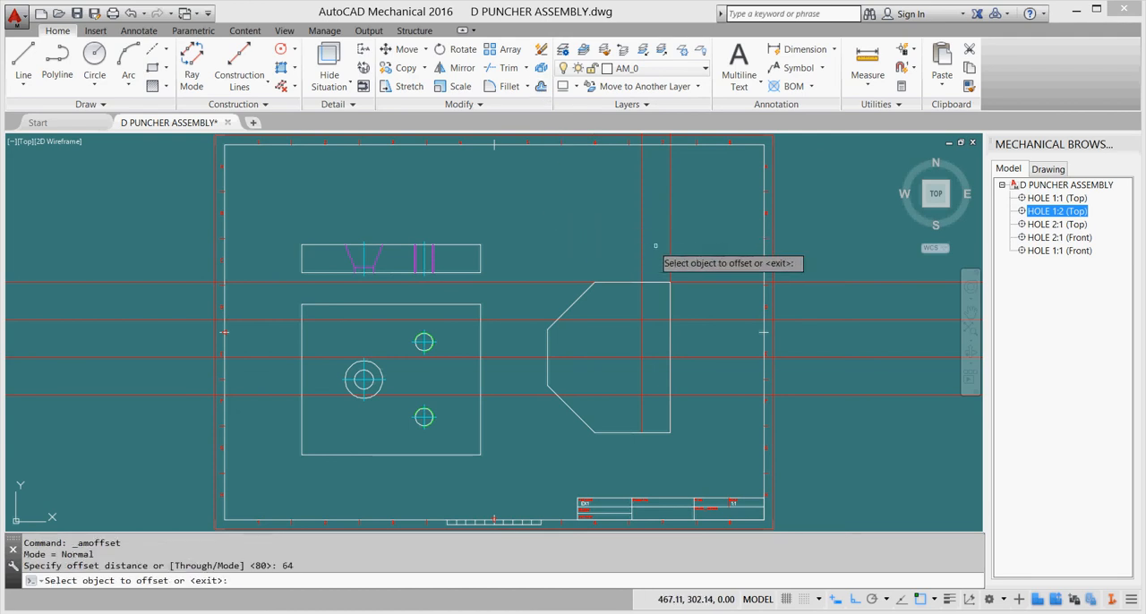
click(641, 247)
click(592, 242)
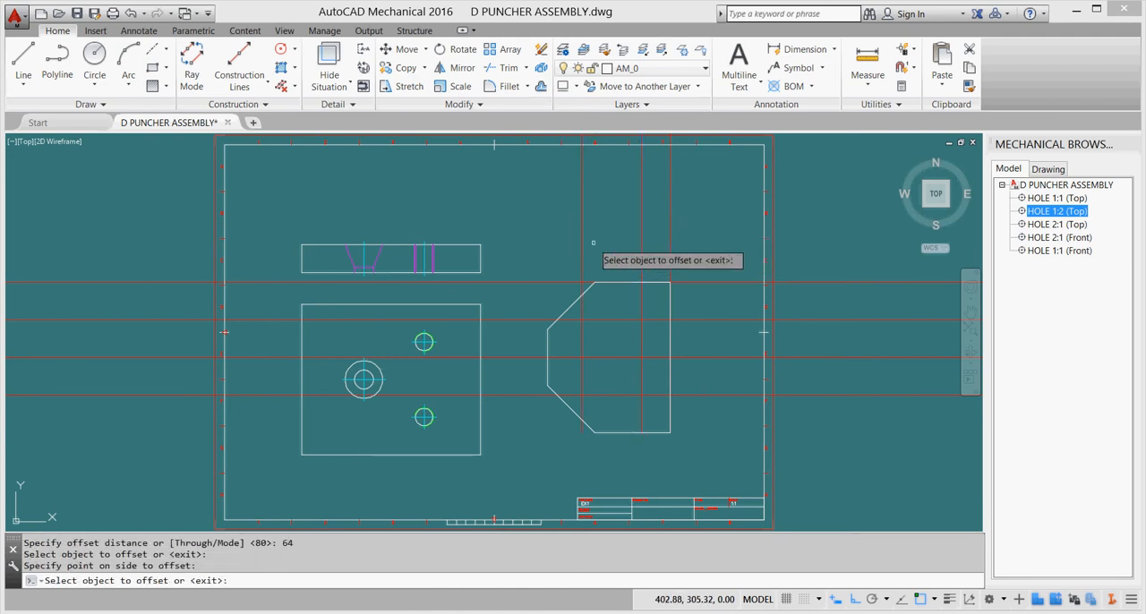
key(Escape)
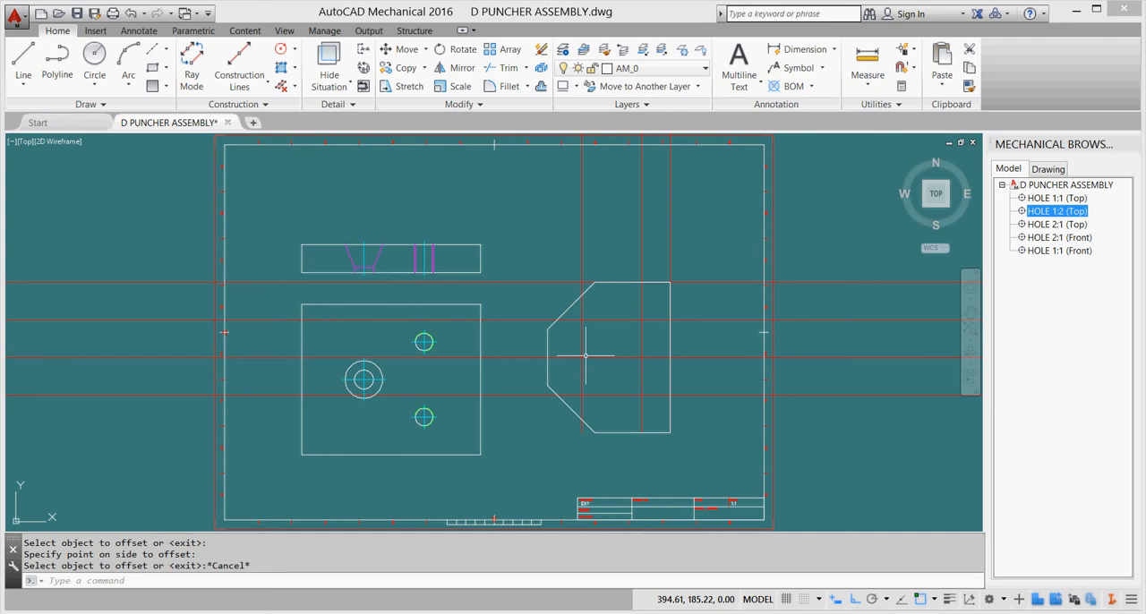
Insert a top-view user counterbore at the lower hole's construction intersection, with counterbore diameter 36, depth 22 and nominal diameter 20.
click(244, 30)
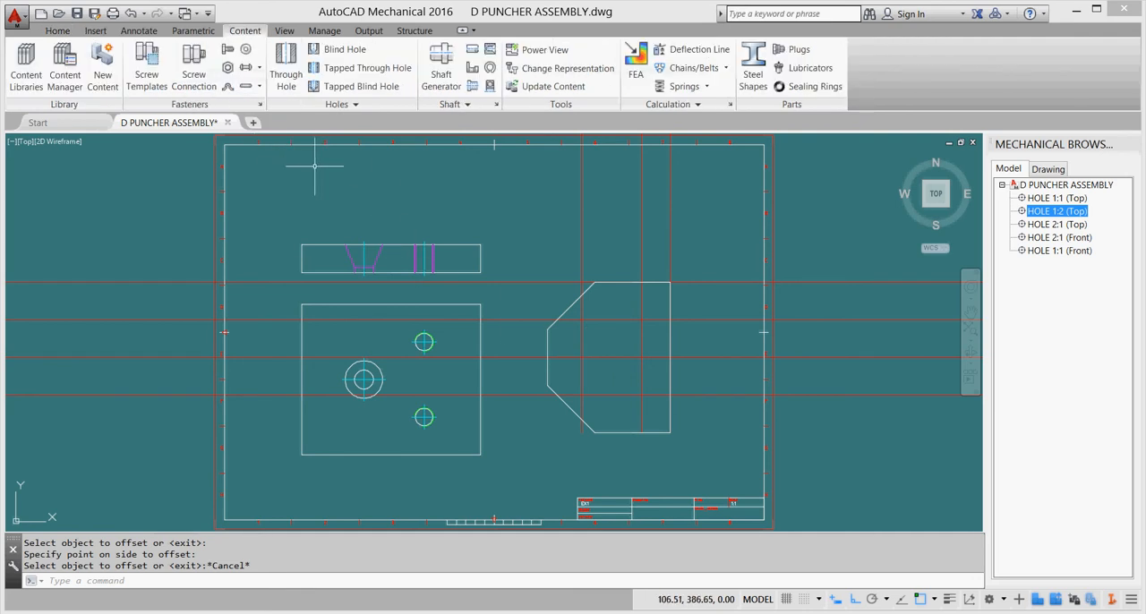
click(357, 104)
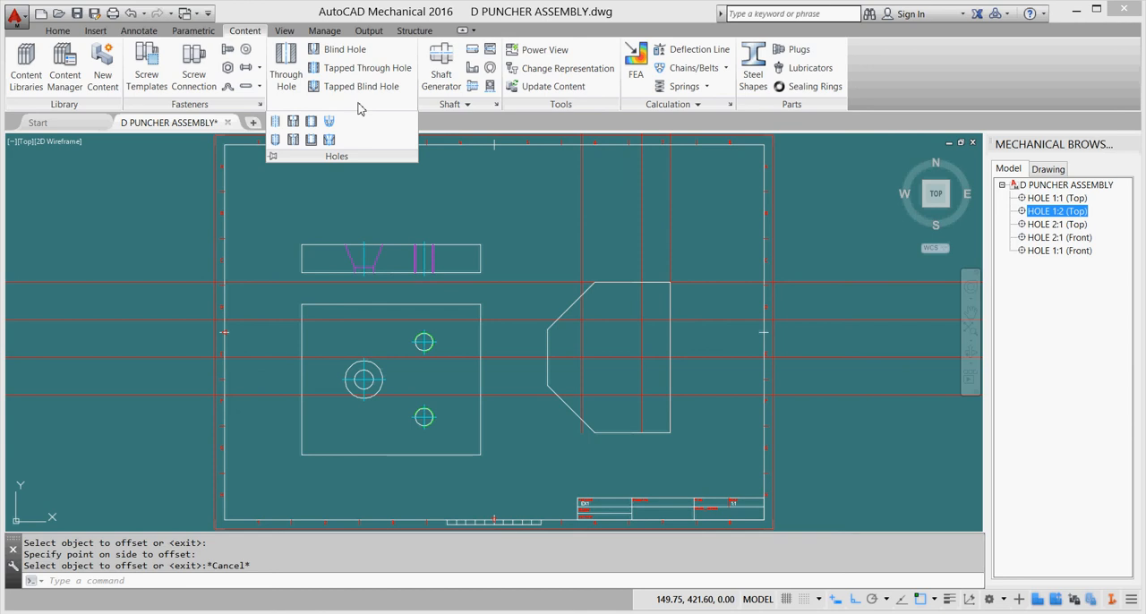
click(294, 122)
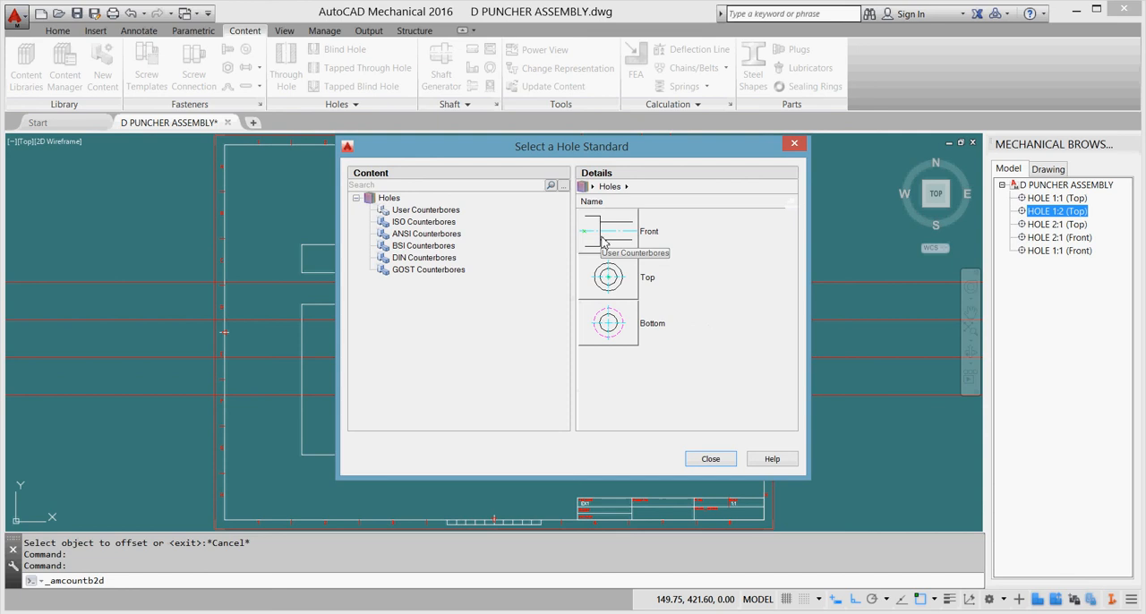
click(608, 278)
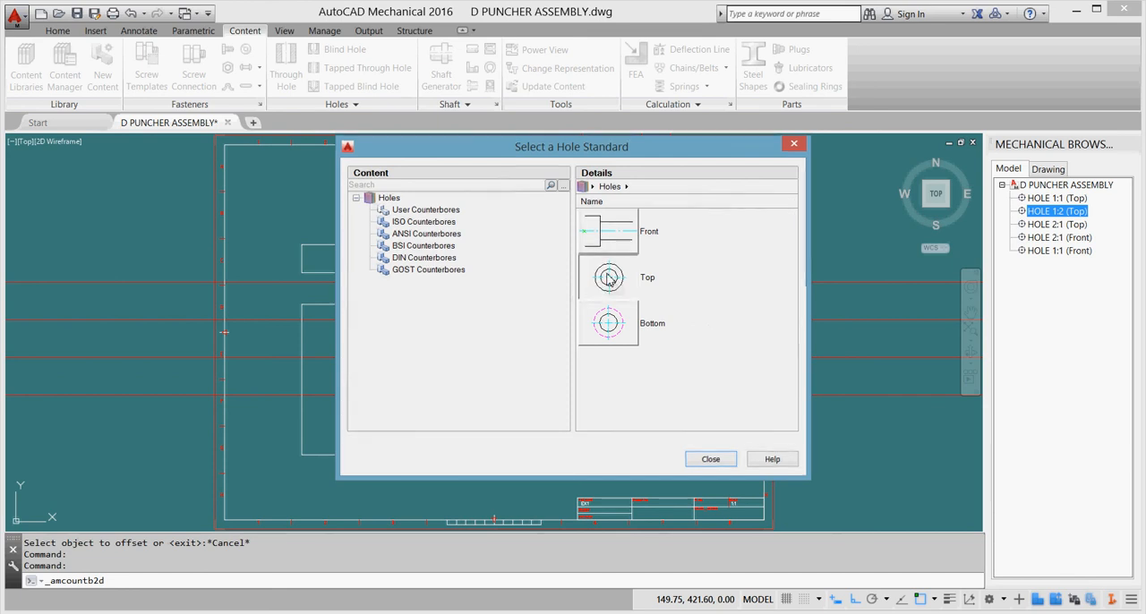
click(608, 277)
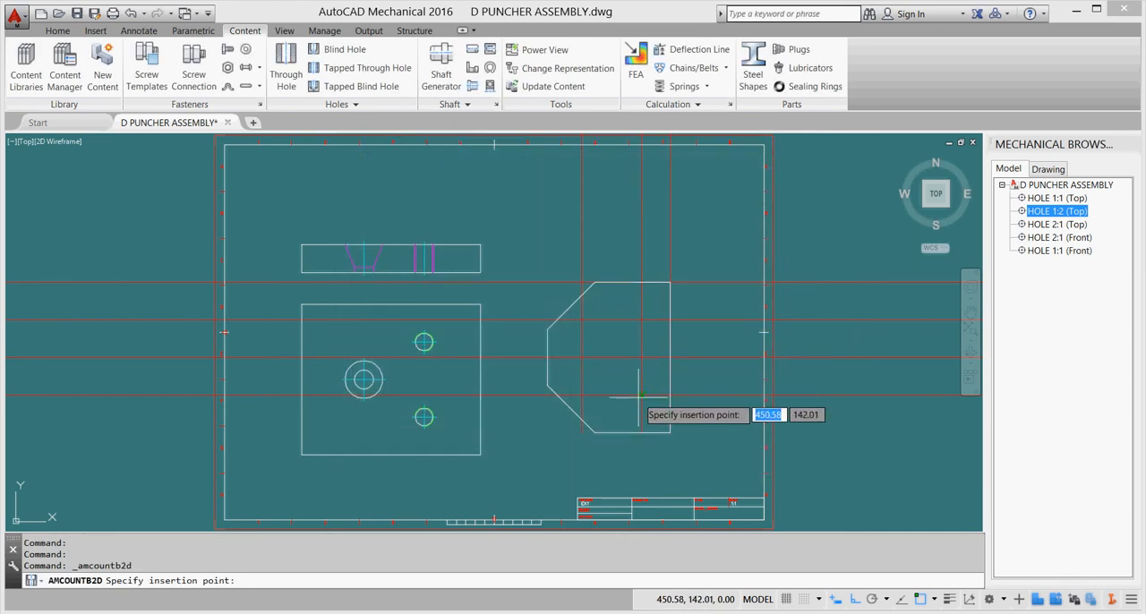
click(641, 394)
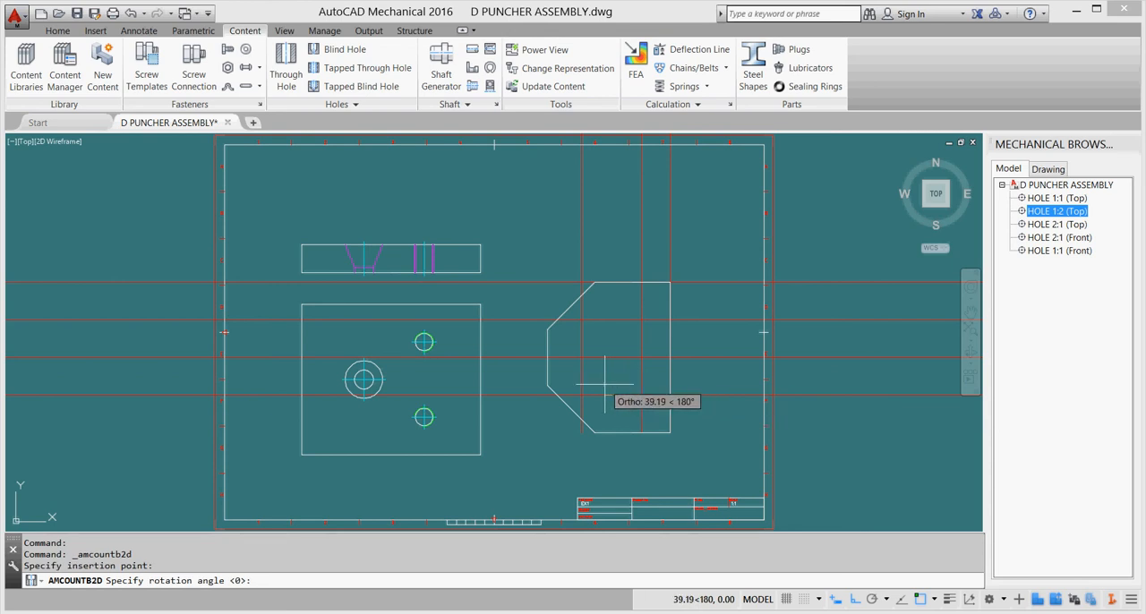
click(605, 385)
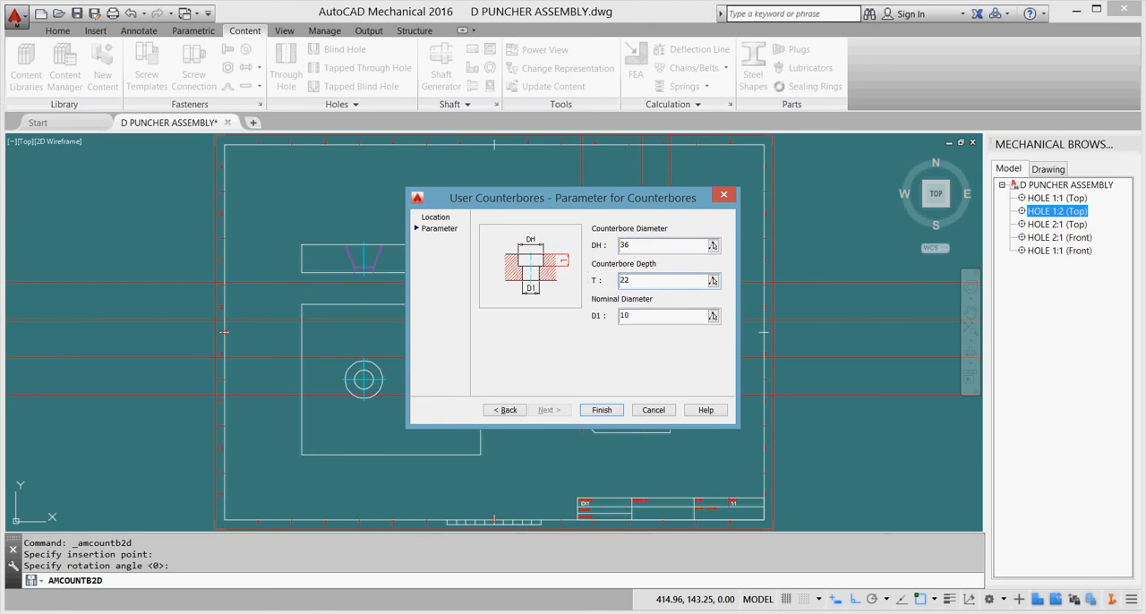
key(Tab)
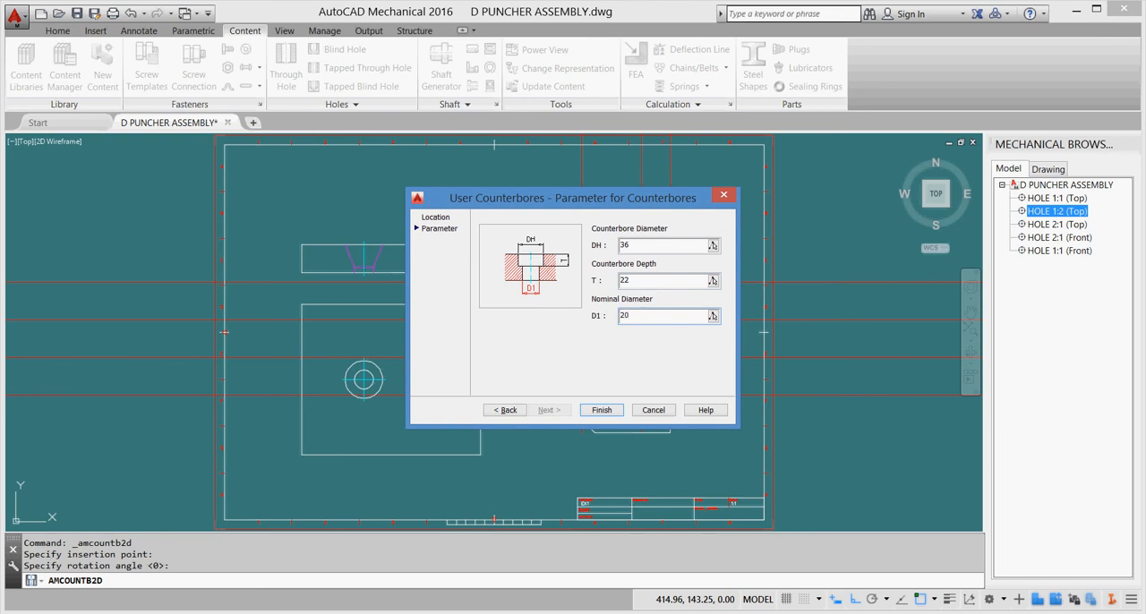
click(601, 410)
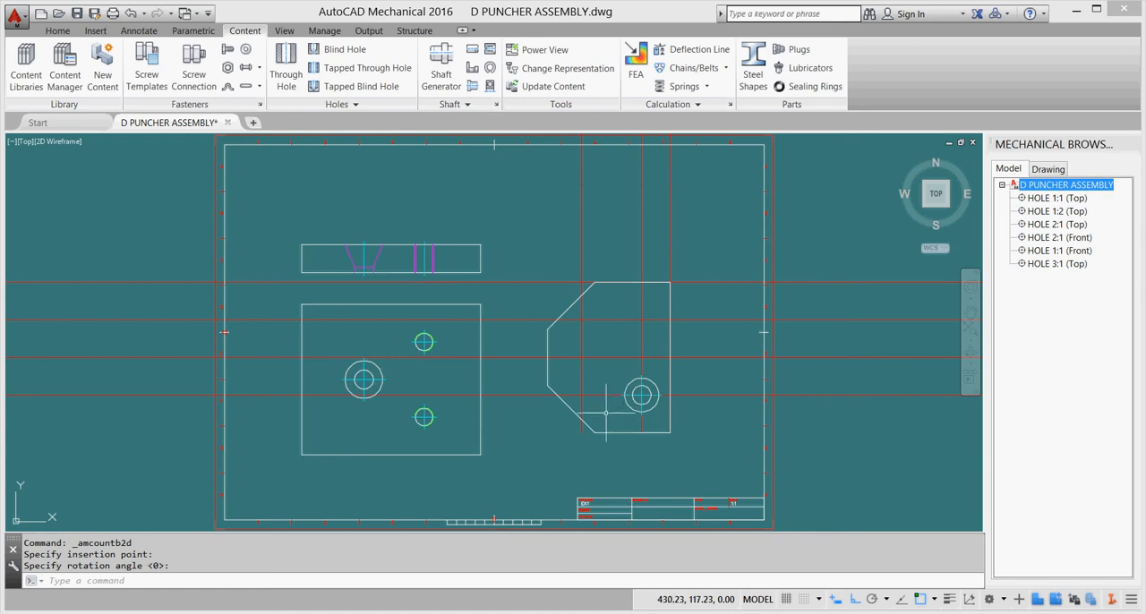
Copy the counterbored hole from its centre to the upper construction intersection, 80 straight above.
click(59, 31)
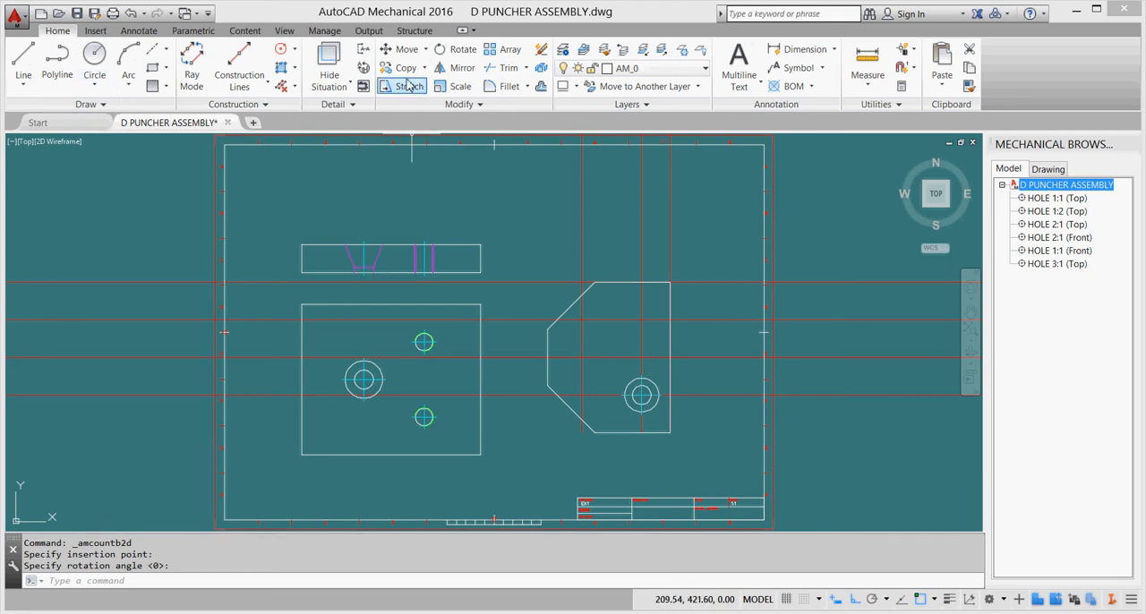
click(424, 68)
click(415, 123)
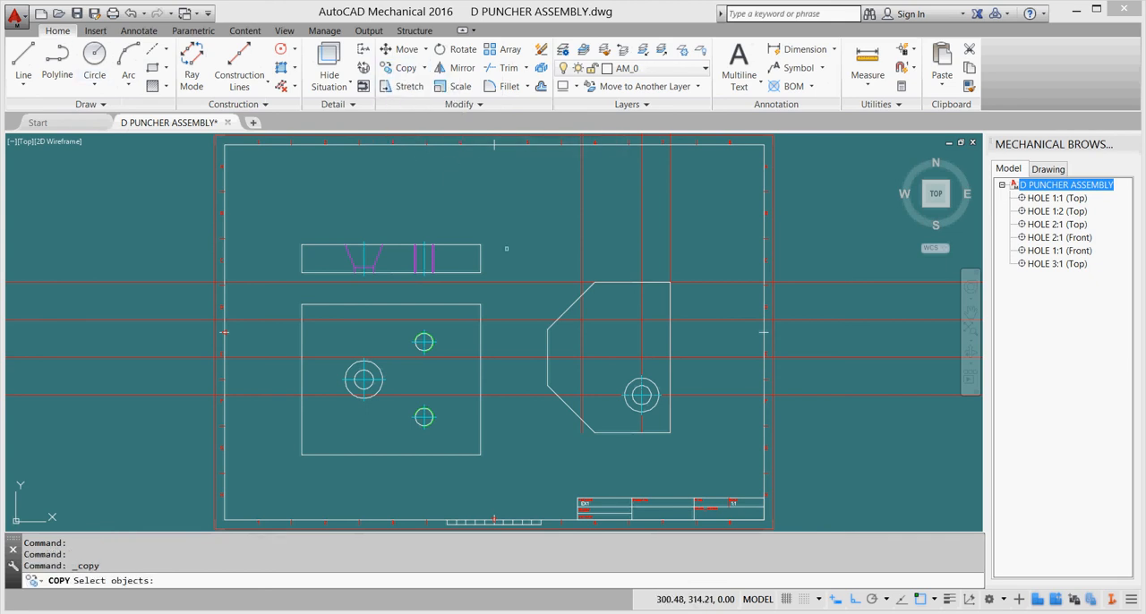
click(637, 393)
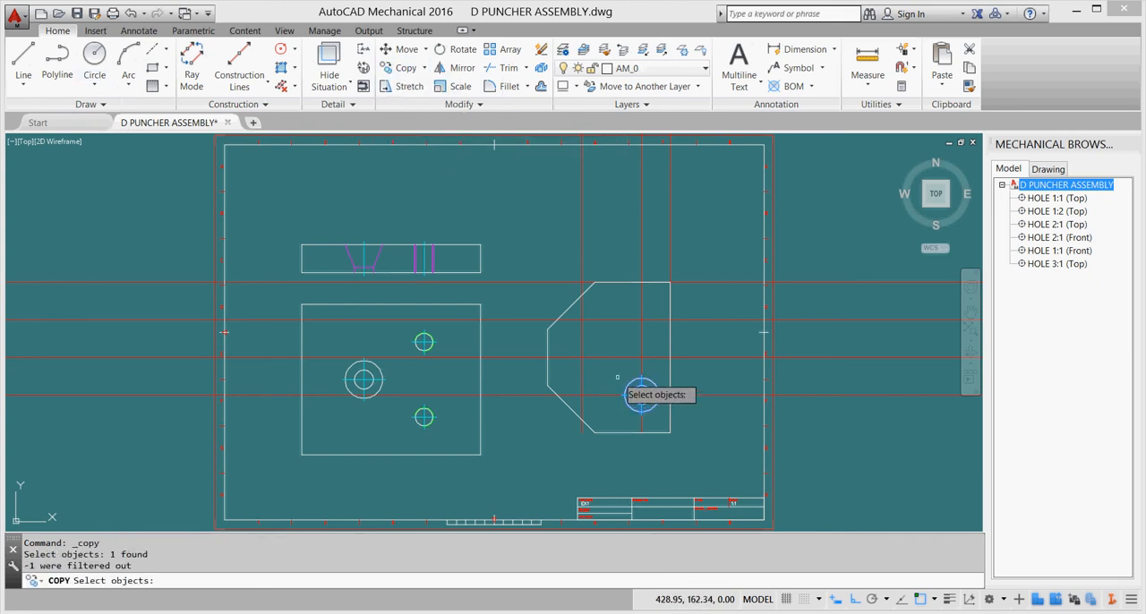
key(Return)
click(641, 394)
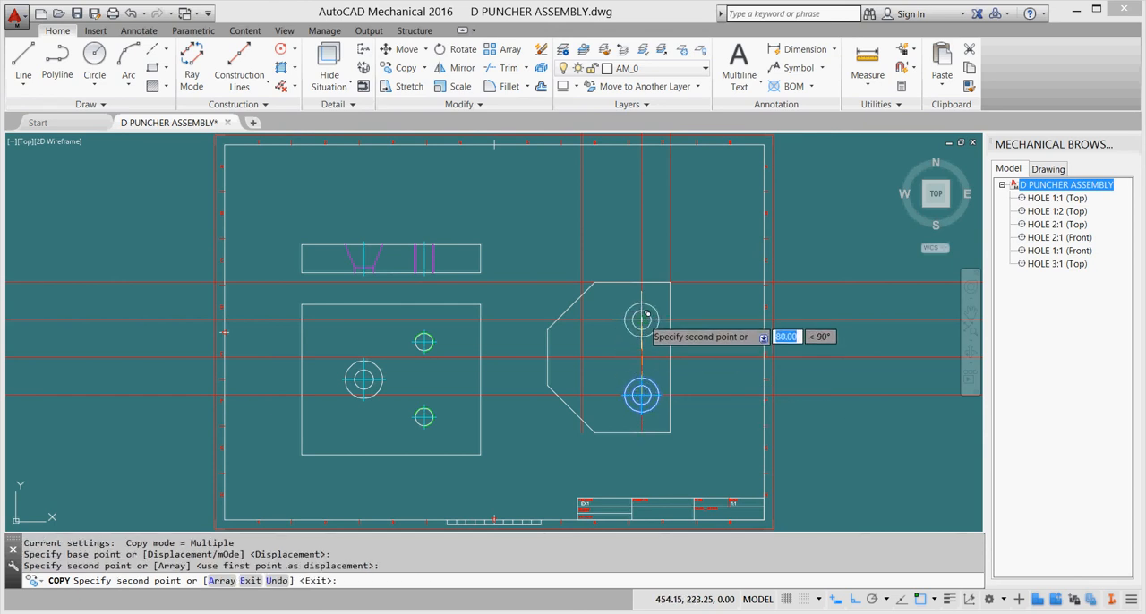
key(Escape)
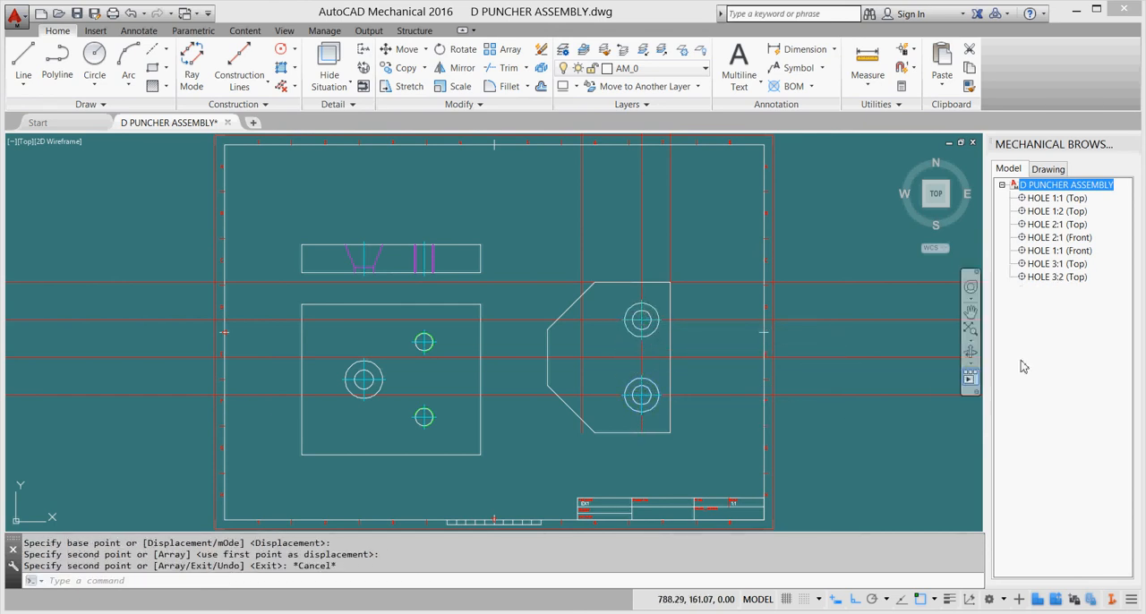
Highlight the lower and upper counterbored holes through their entries in the model structure to check them.
click(1057, 265)
click(1057, 278)
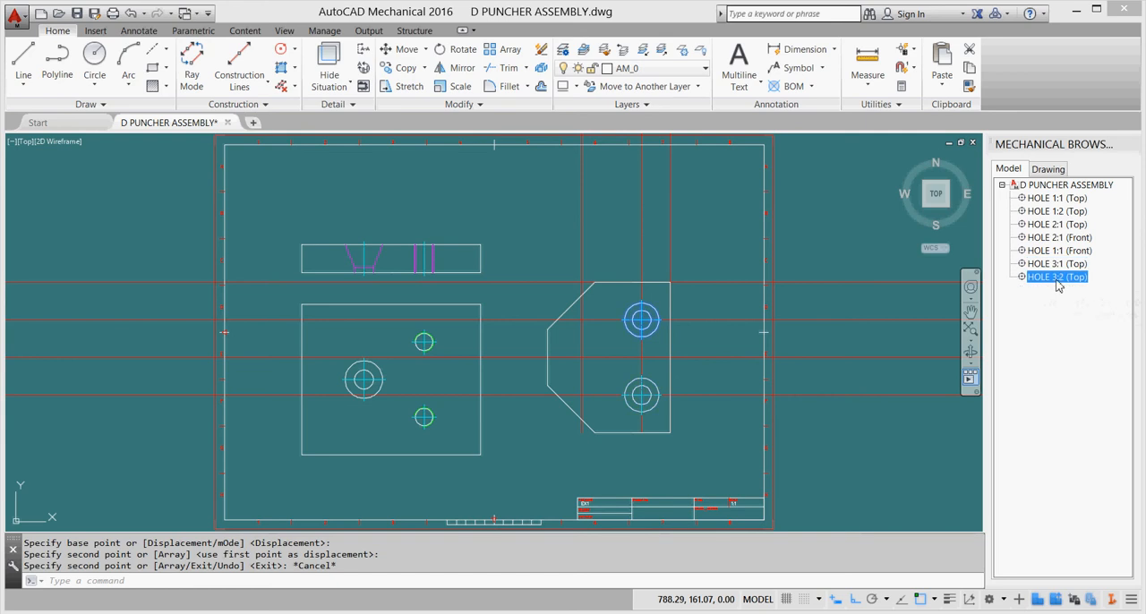
key(Escape)
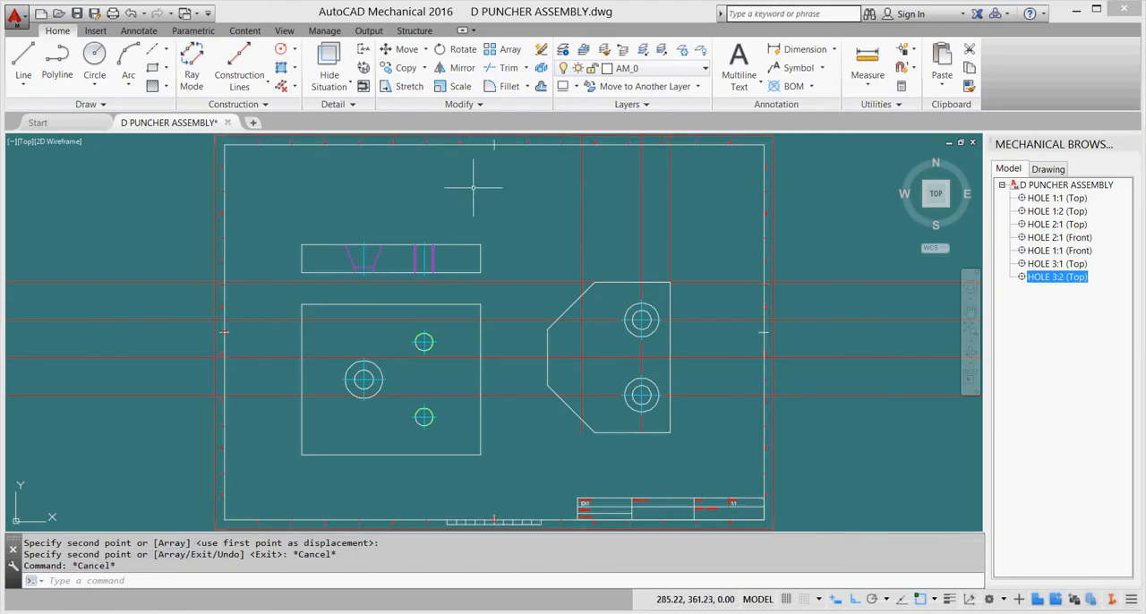
Place a top-view Metric (Fine Thread) tapped through hole at the construction intersection near the outline's slanted side, with the default rotation of 0.
click(249, 33)
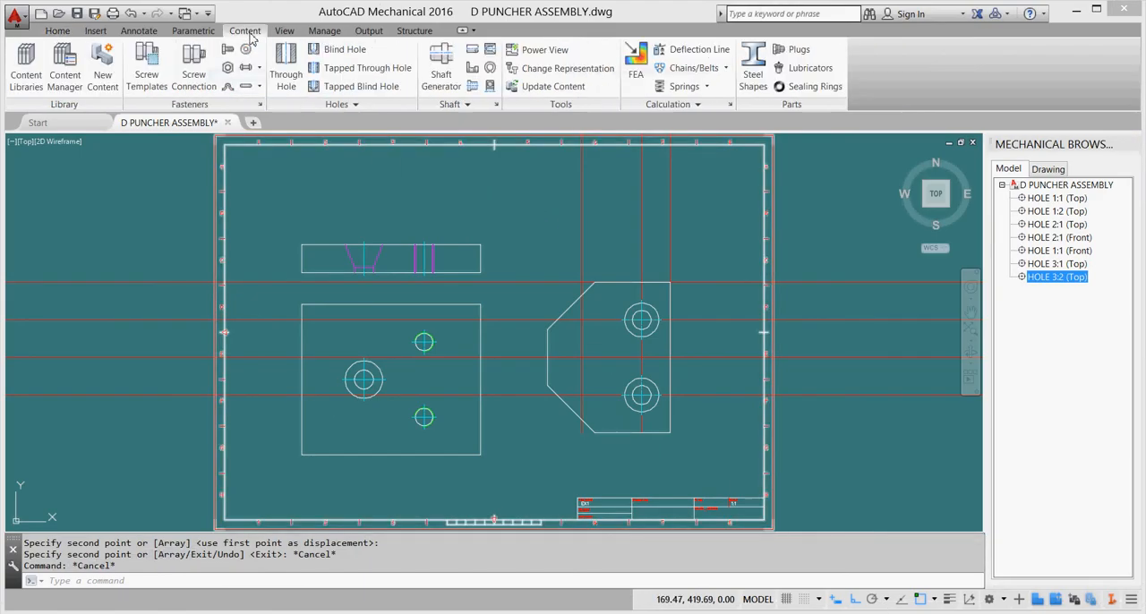
click(368, 70)
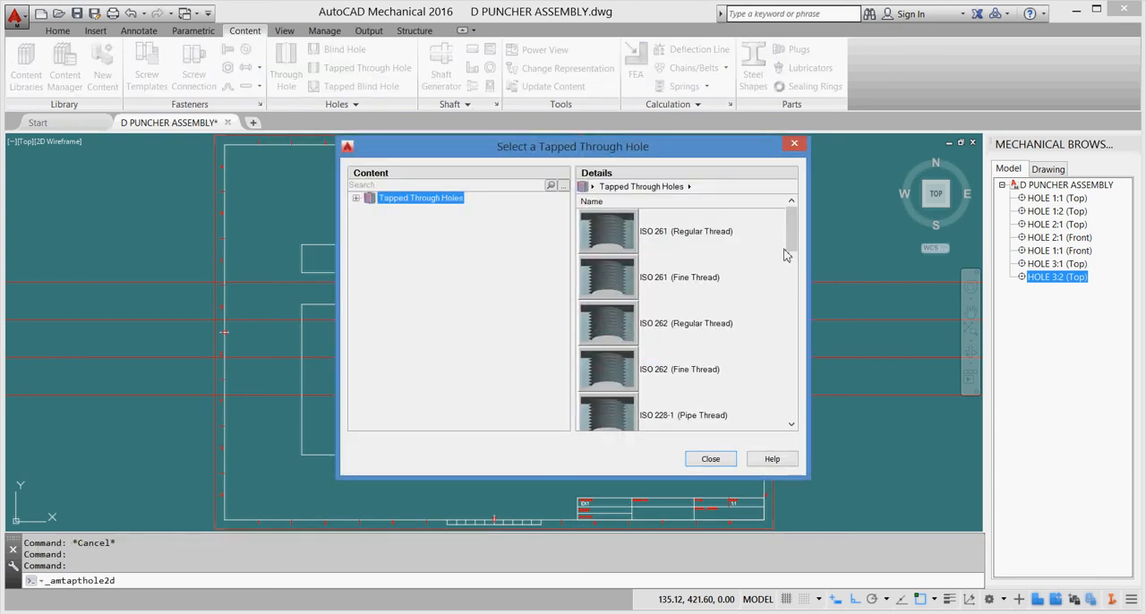
drag(792, 244, 789, 305)
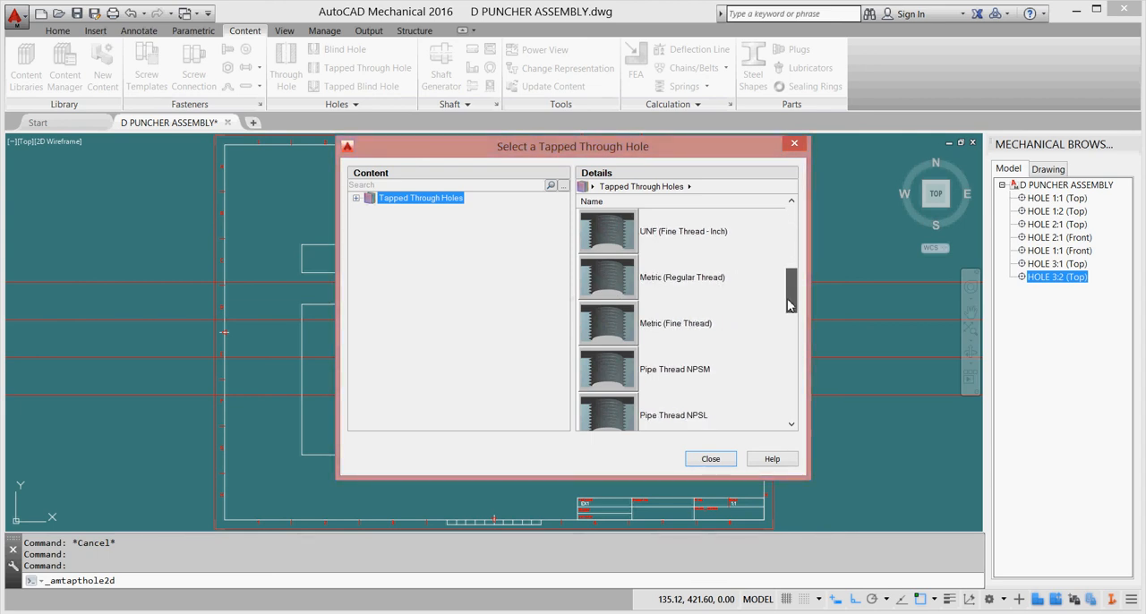
double_click(615, 324)
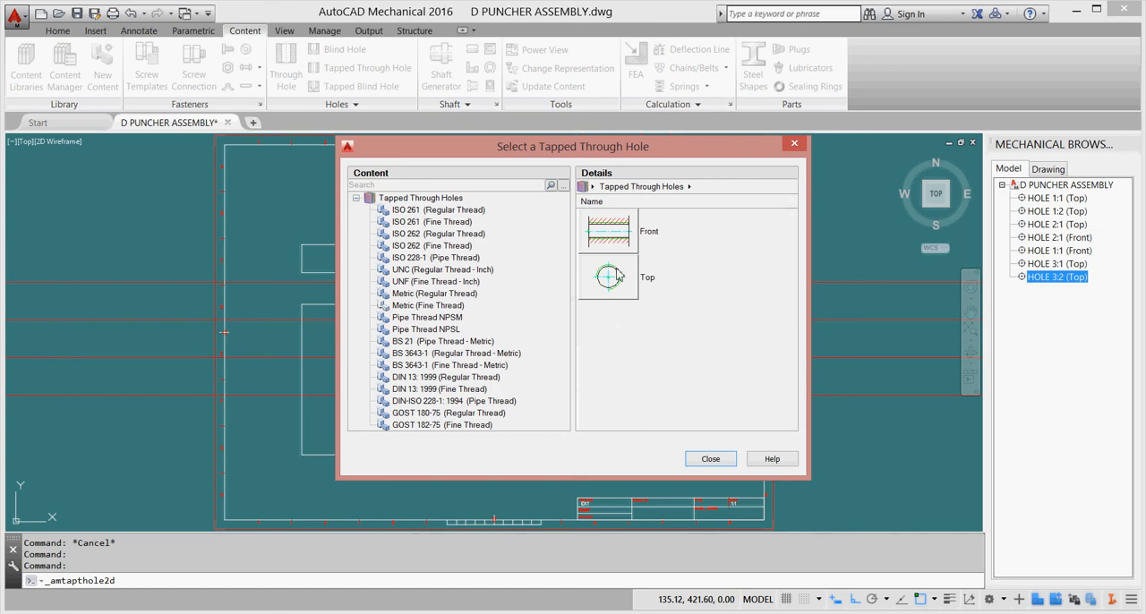
double_click(617, 277)
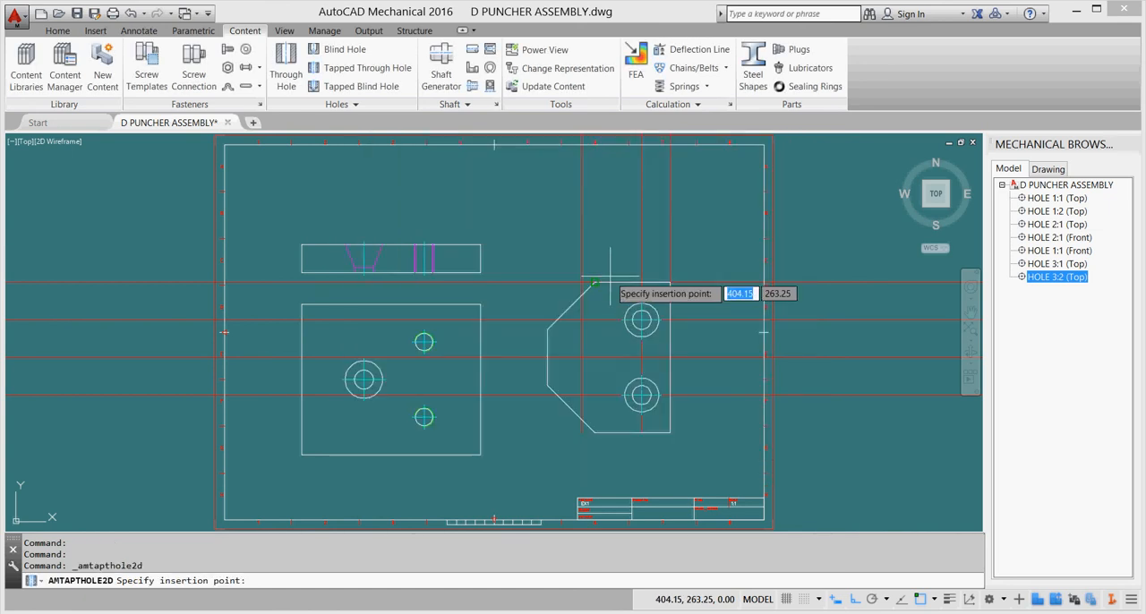
click(611, 278)
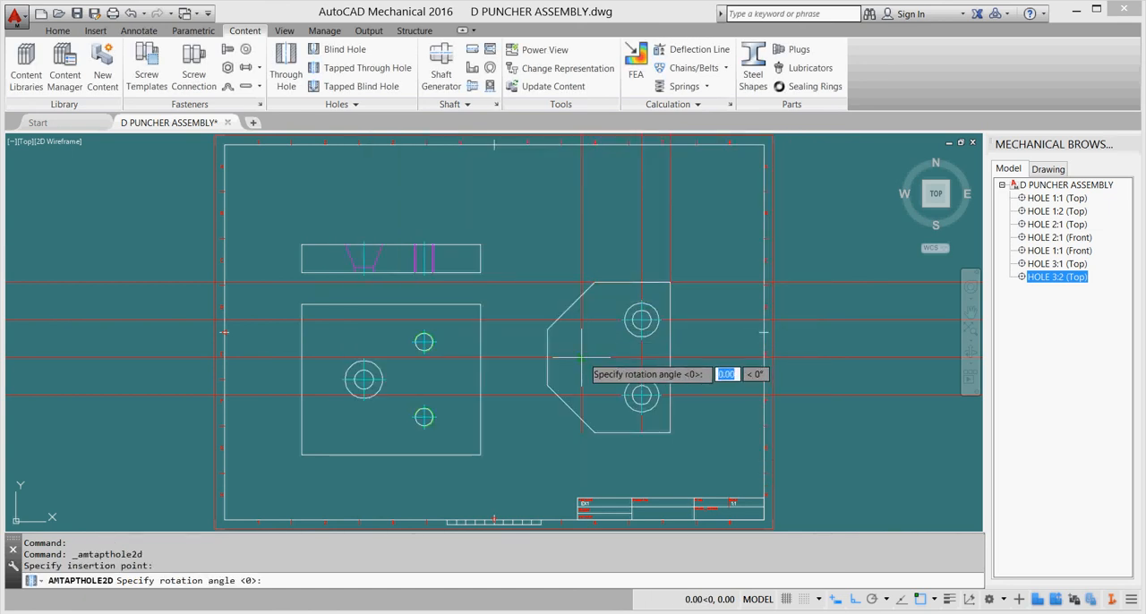
key(Return)
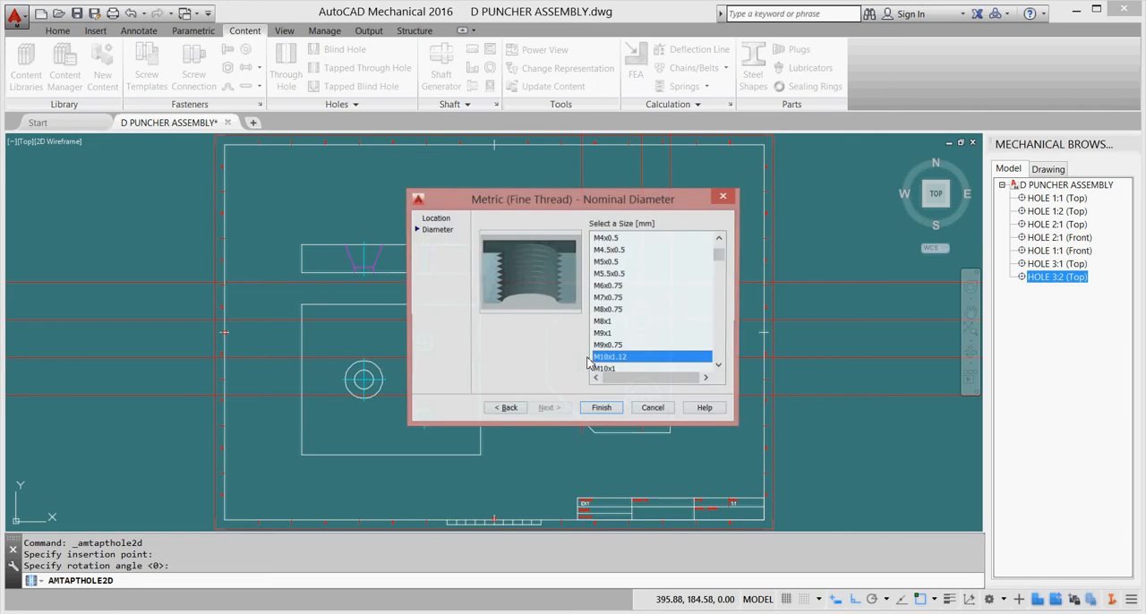
Set the tapped through hole's nominal size to M50x2 and finish inserting it.
drag(719, 255, 719, 269)
scroll(657, 307, down, 12)
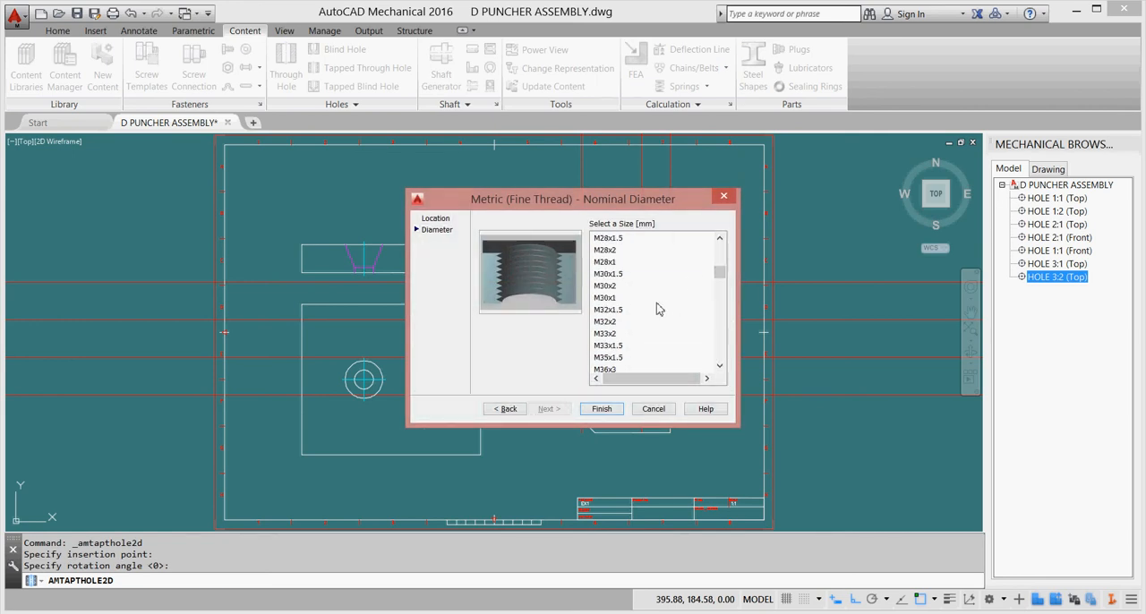
scroll(657, 310, down, 2)
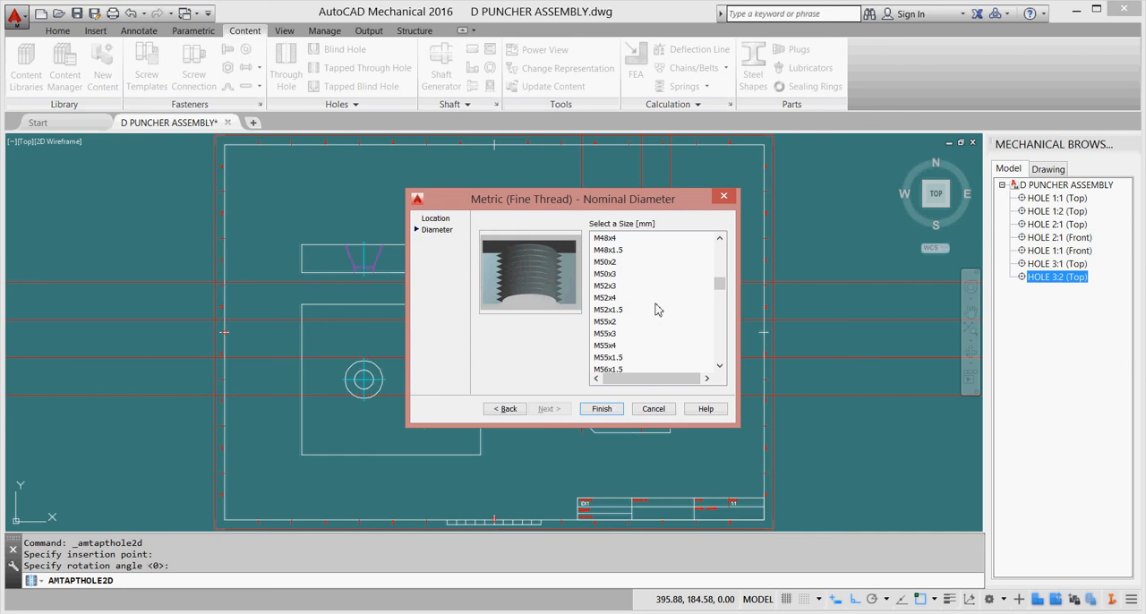
scroll(657, 310, up, 2)
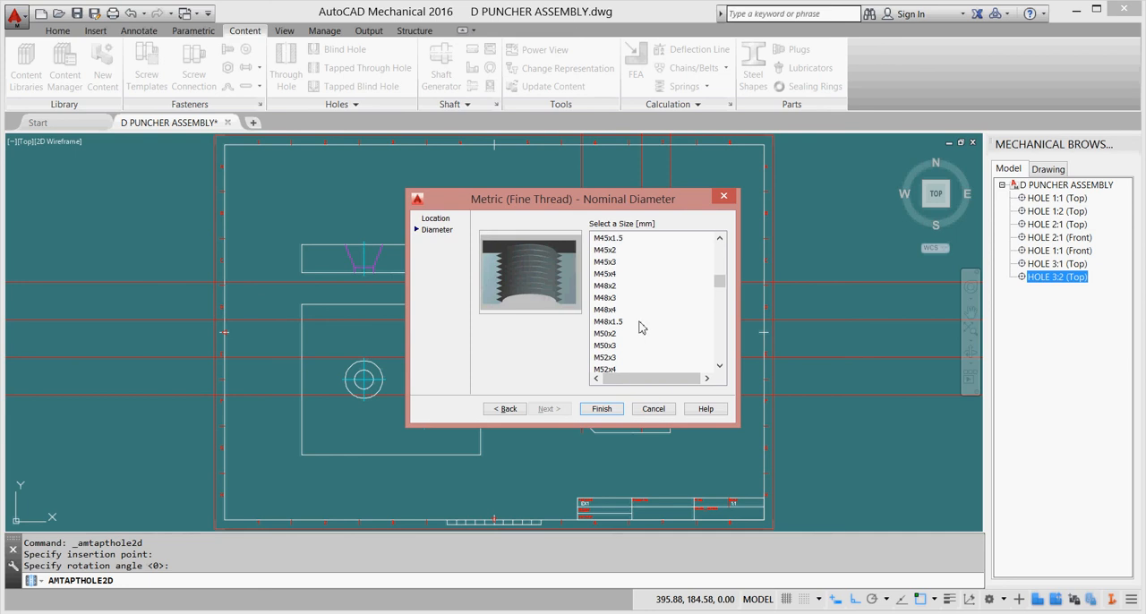
click(604, 335)
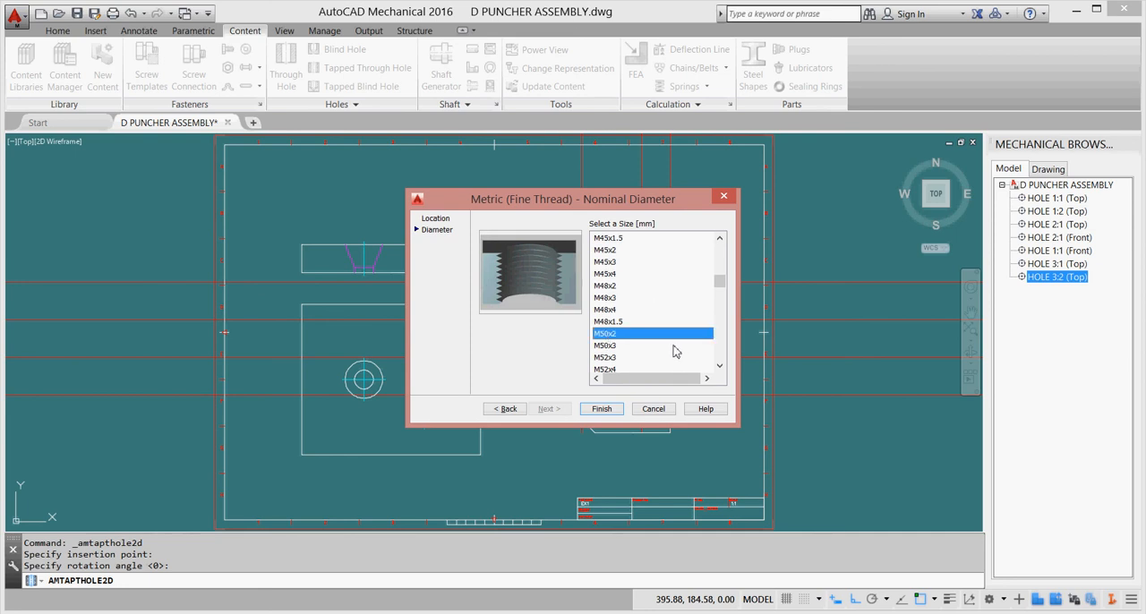
click(601, 409)
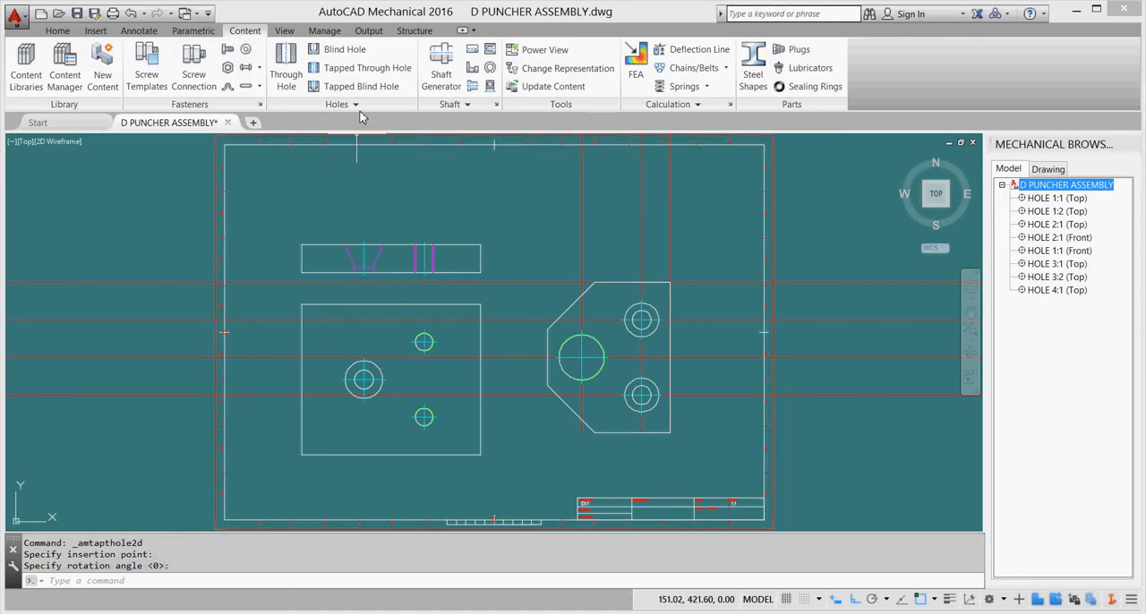
Place a top-view User Countersink at the centre of the M50x2 tapped hole, with the default rotation of 0.
click(355, 105)
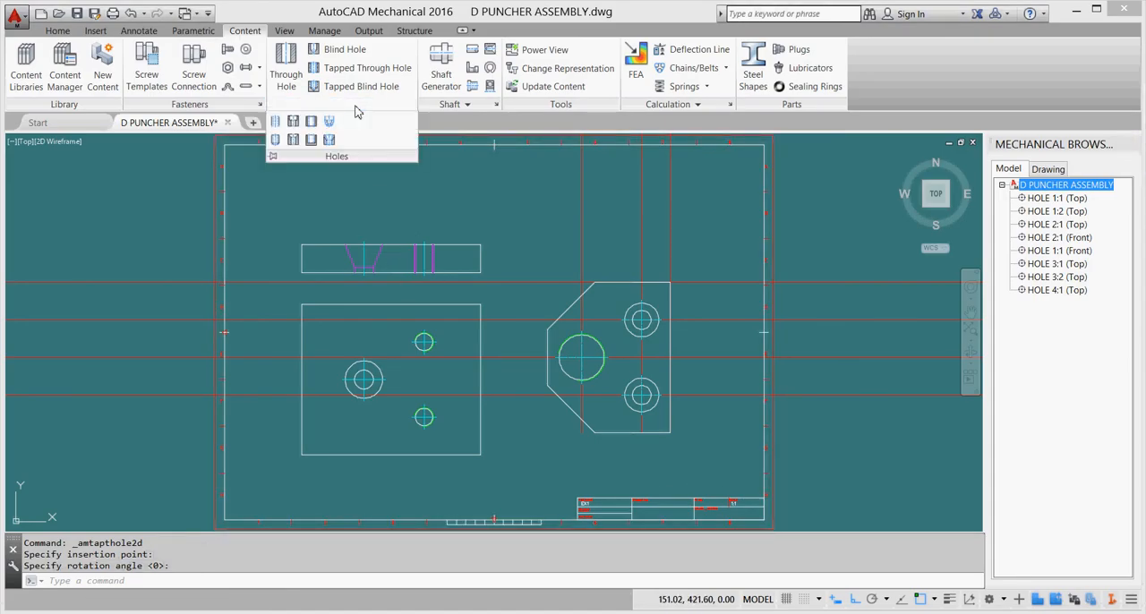
click(297, 141)
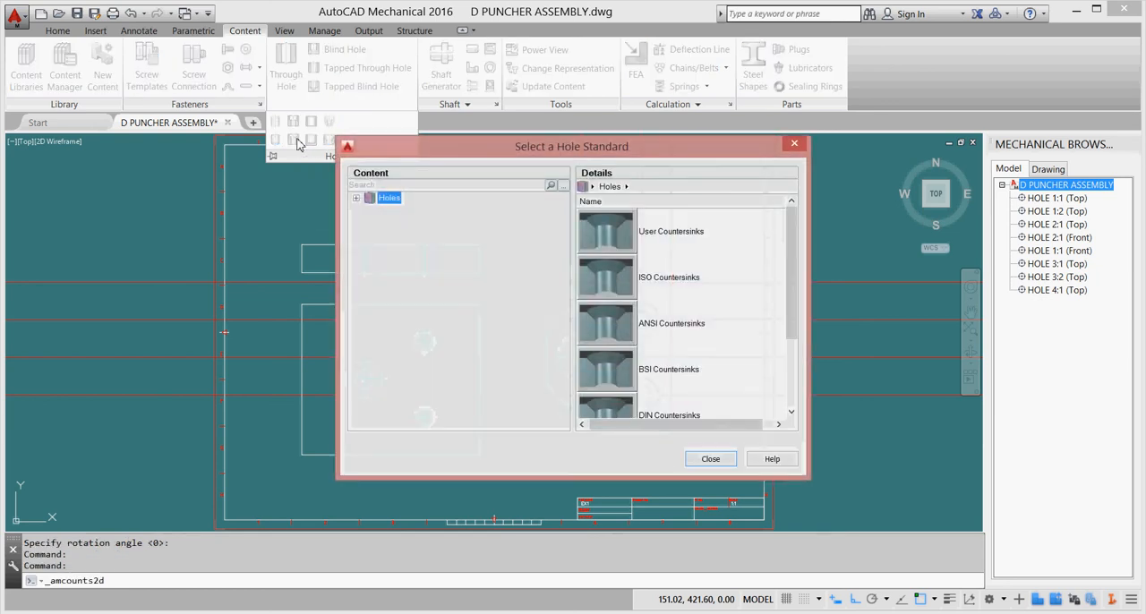
double_click(598, 235)
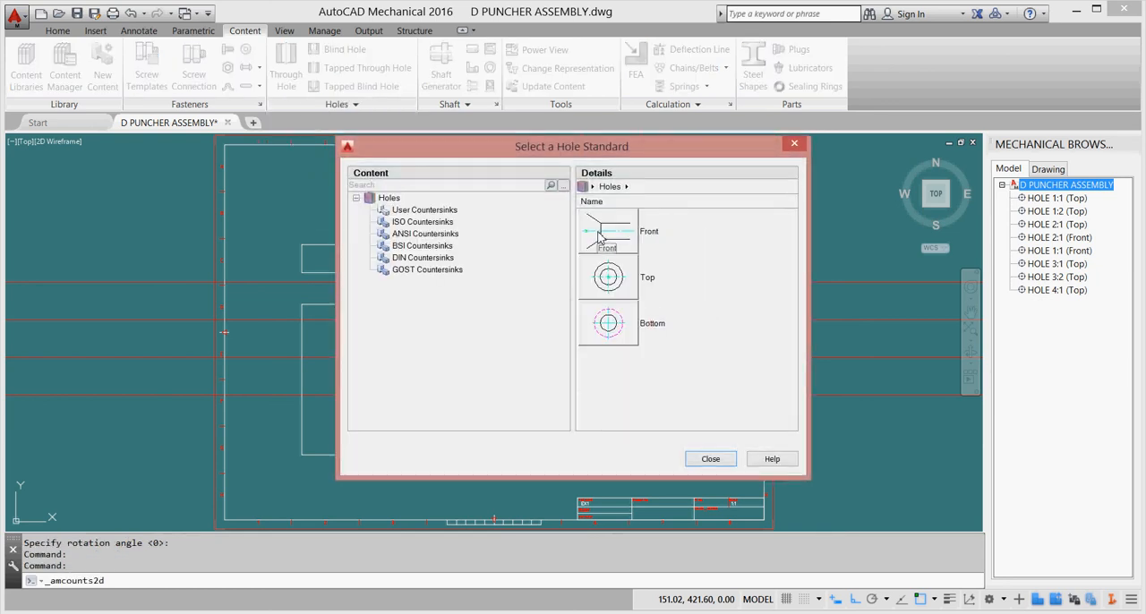
double_click(607, 280)
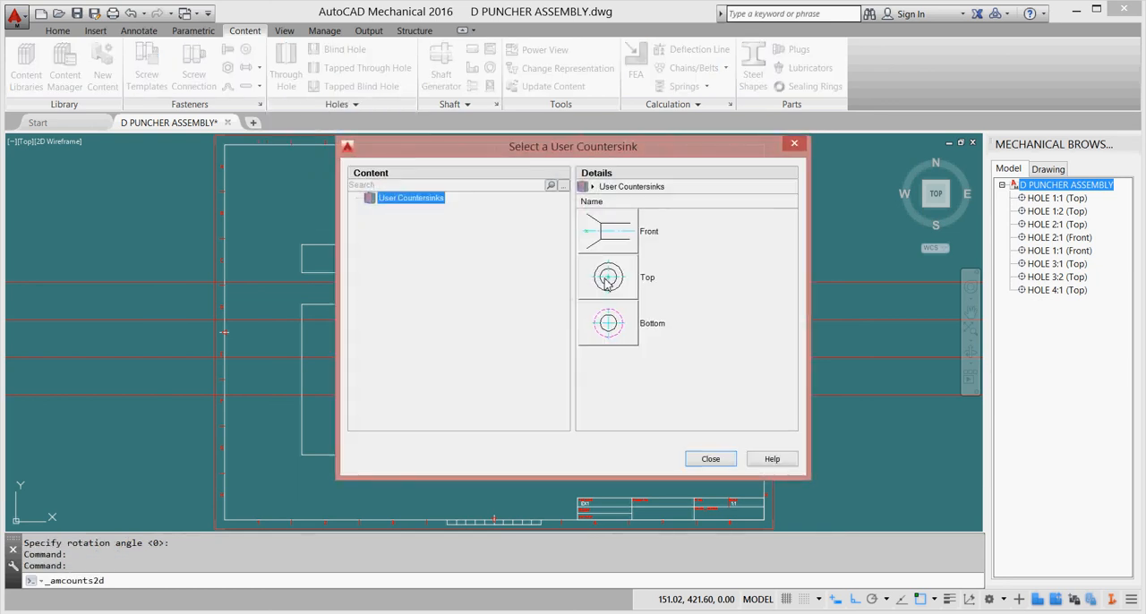
double_click(606, 280)
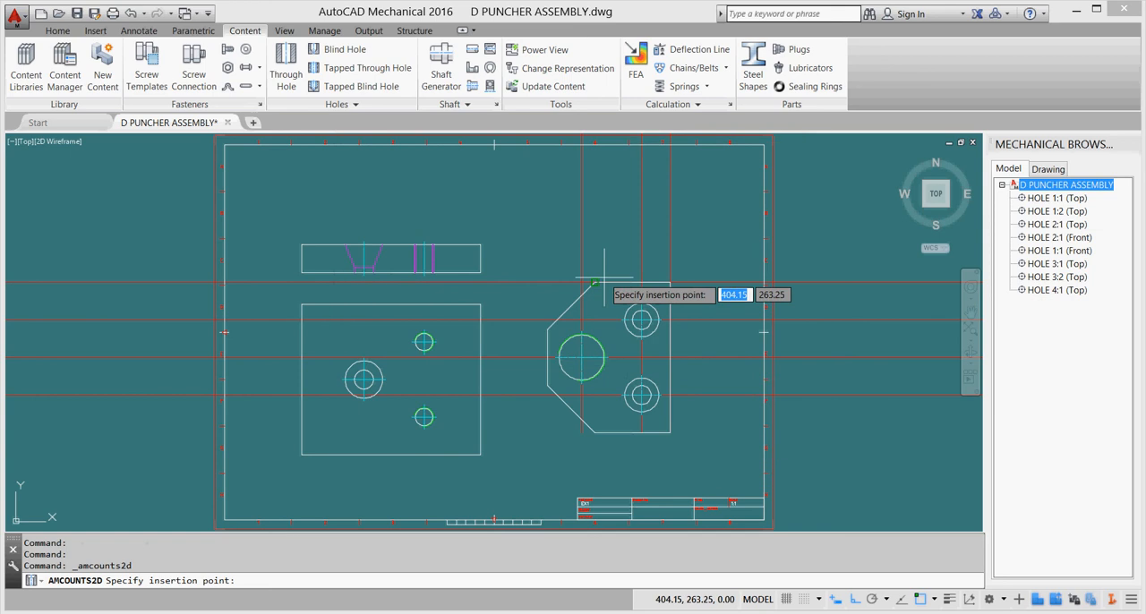
click(582, 358)
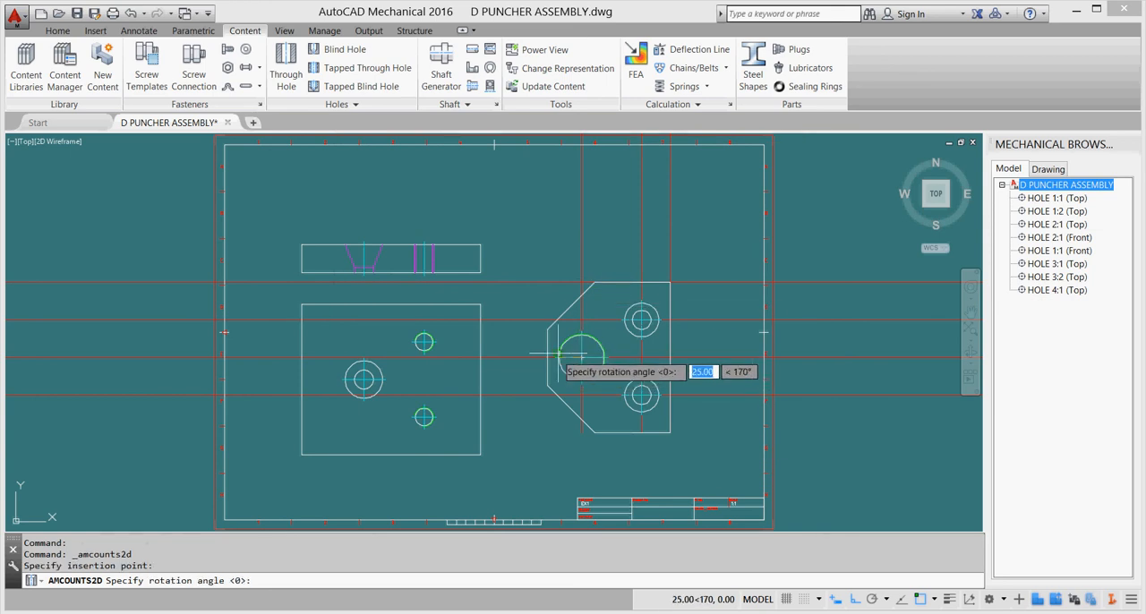
key(Return)
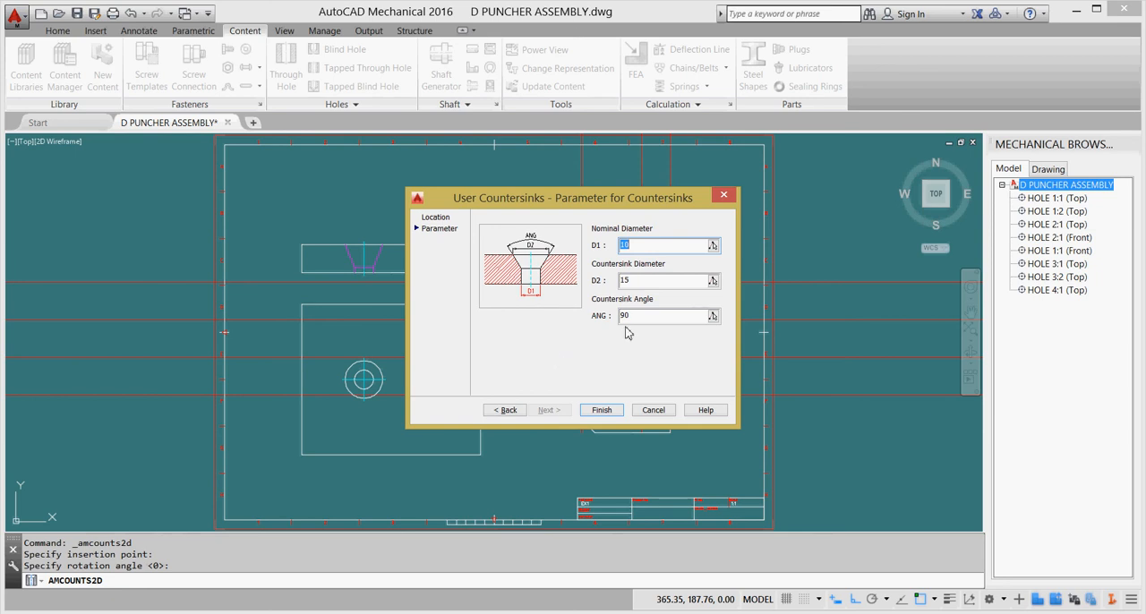
Set the countersink's nominal diameter to 20, countersink diameter to 47.83 and angle to 120, and finish inserting it.
text(2)
key(Tab)
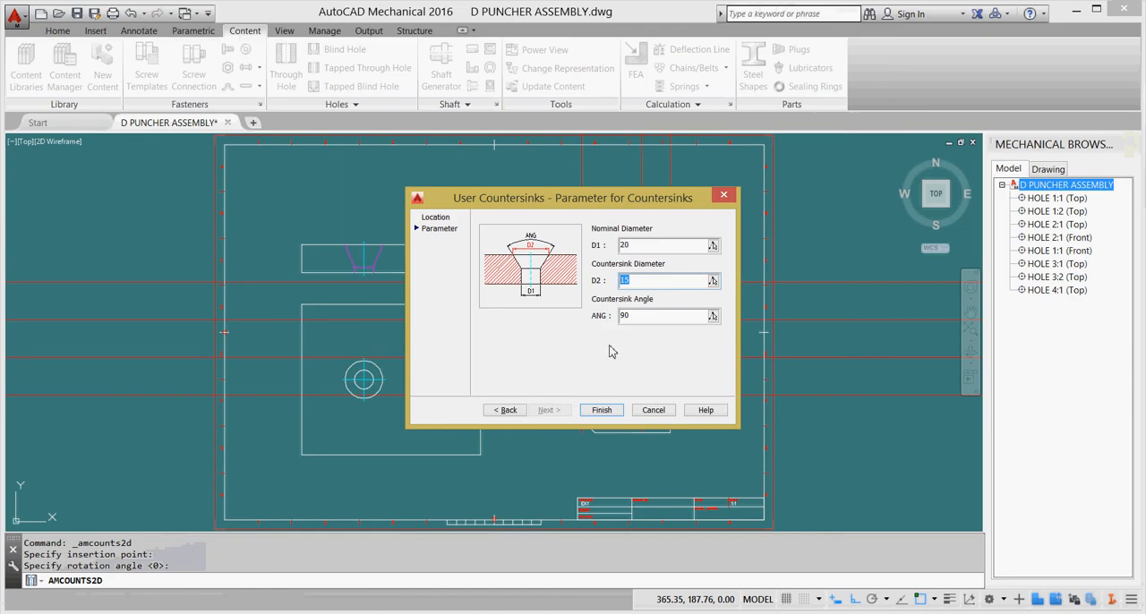
text(47.83)
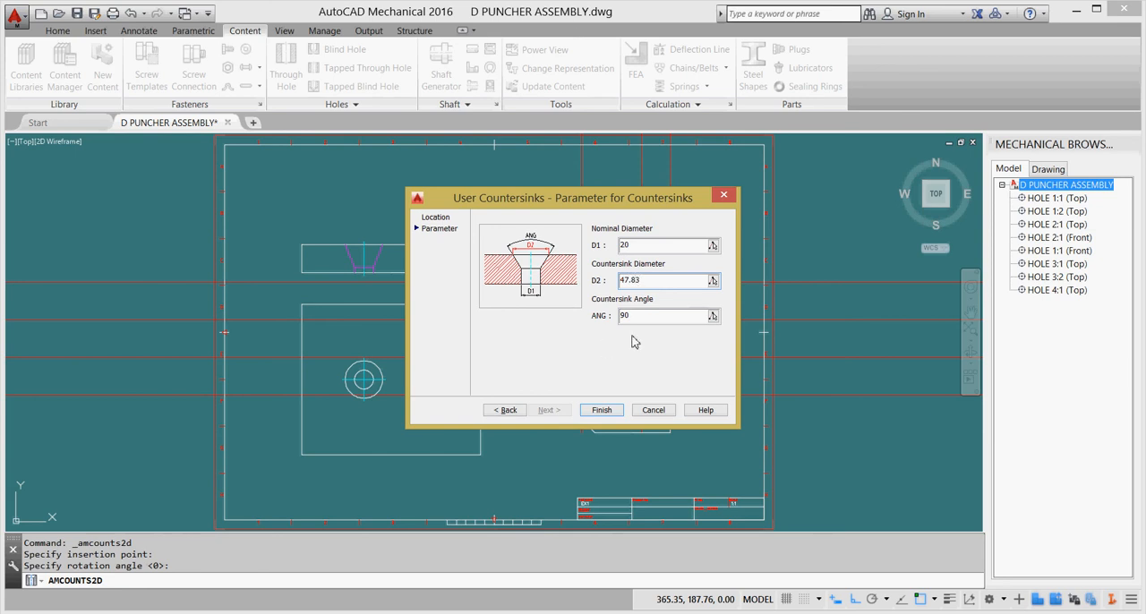
key(Tab)
text(120)
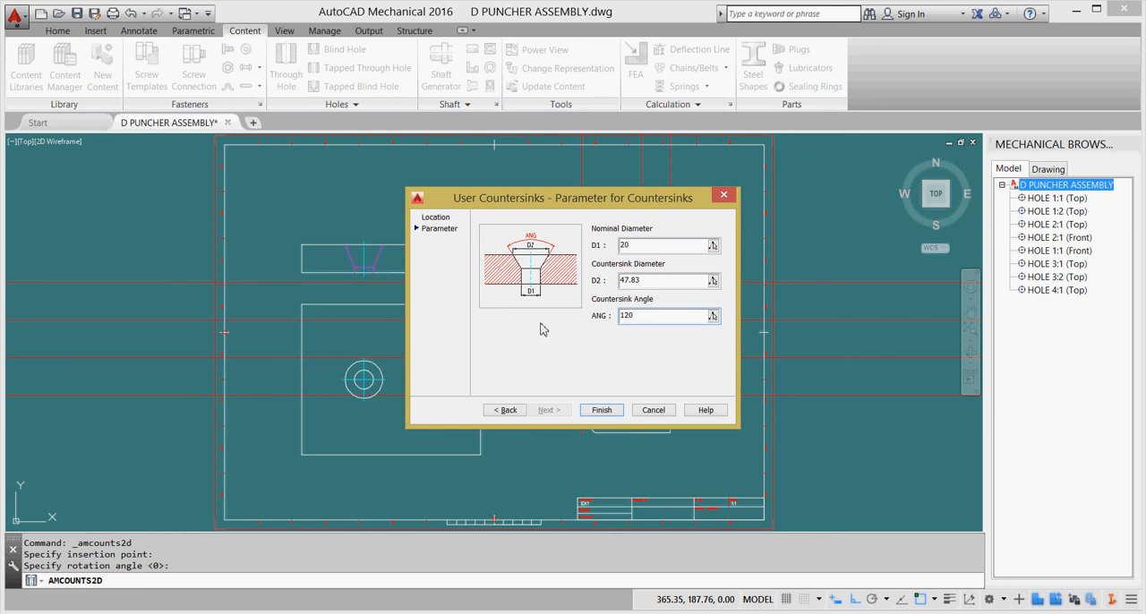
click(602, 409)
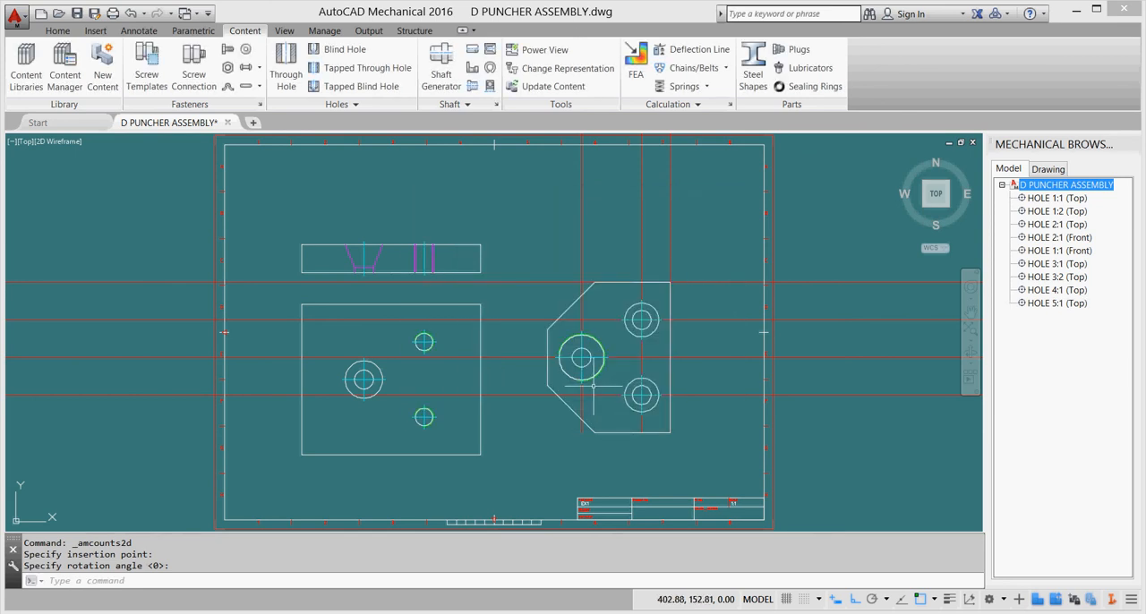
Erase all construction lines from the drawing and save the file.
scroll(593, 386, down, 1)
scroll(593, 386, up, 5)
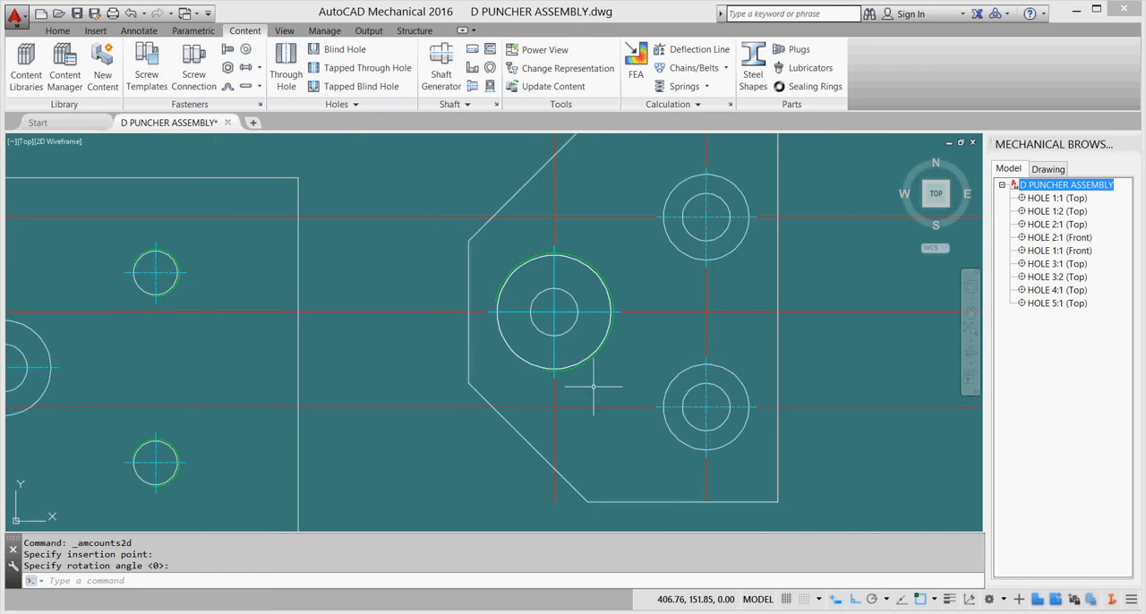
middle_drag(588, 386, 588, 385)
middle_click(588, 386)
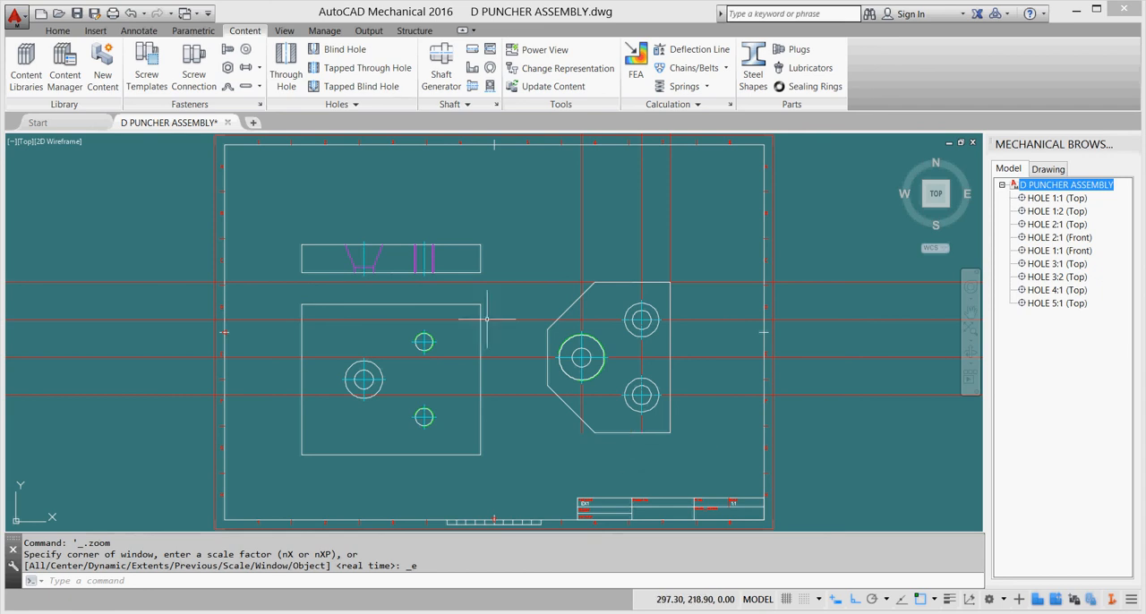
click(57, 32)
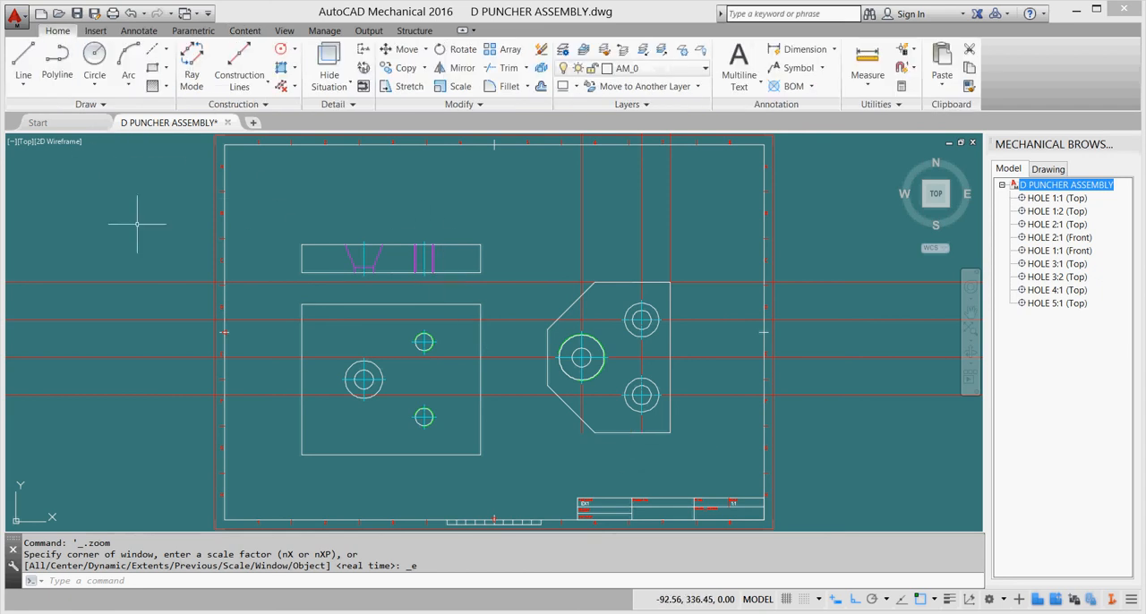
click(281, 87)
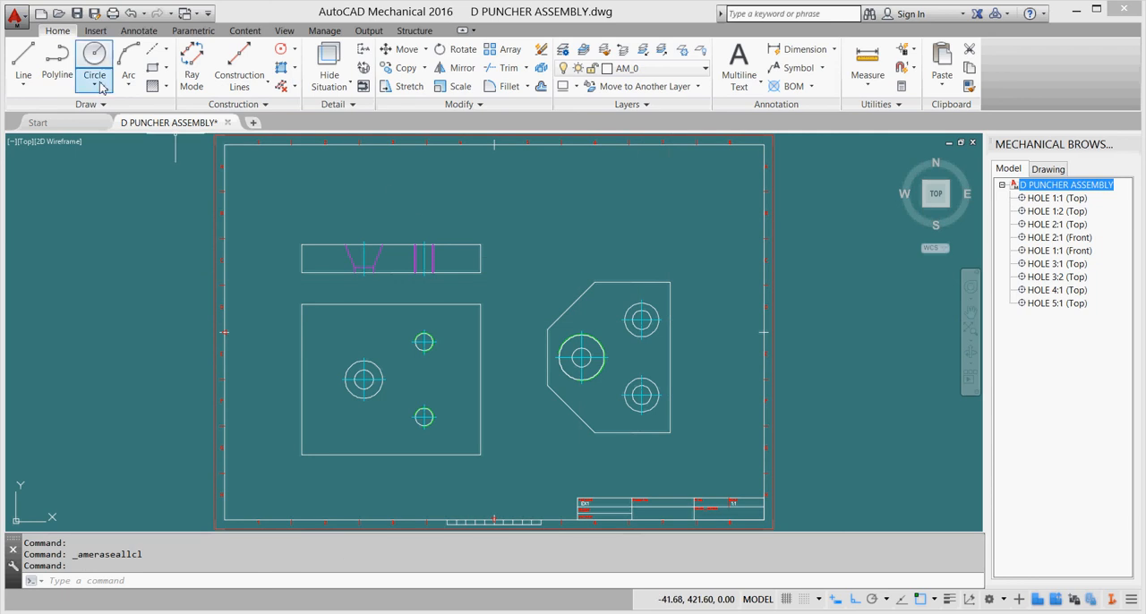
click(77, 12)
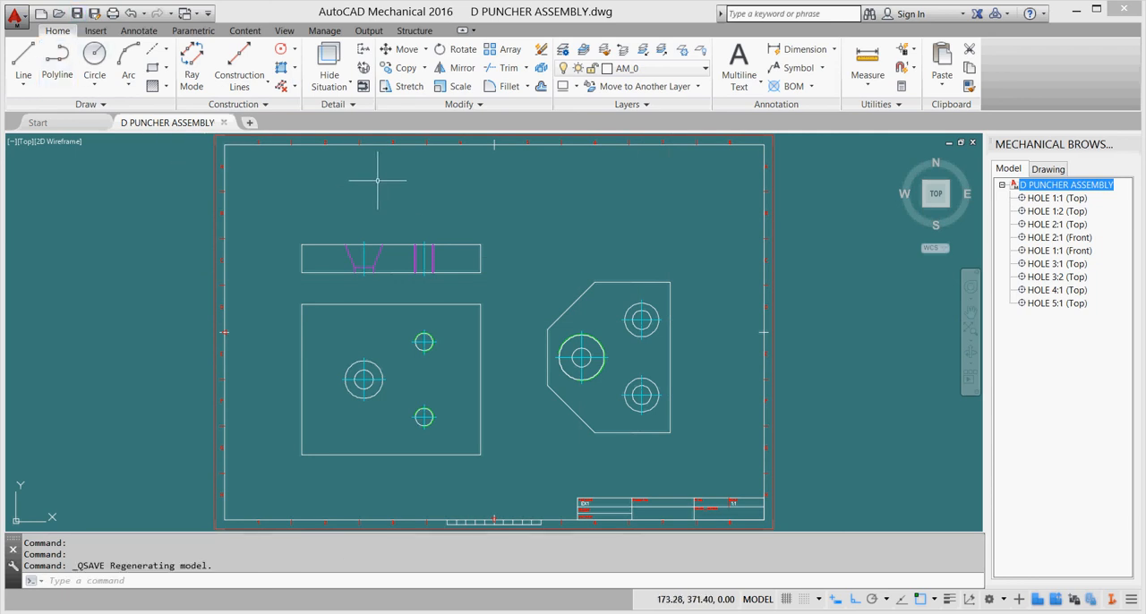